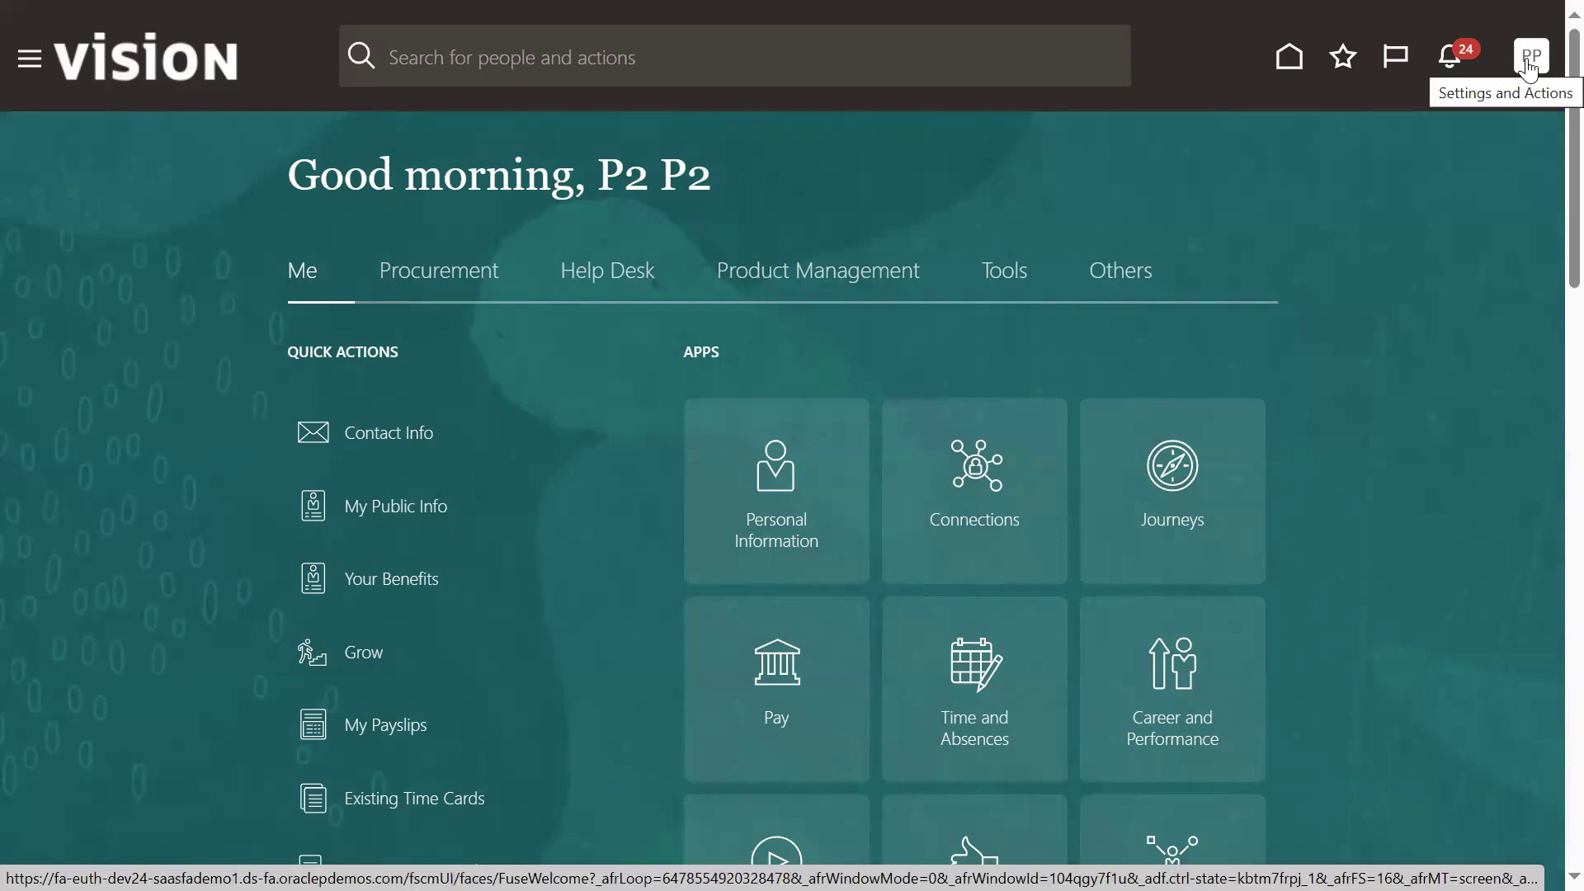
- Open the Pay page from the Me group of the navigator
left_click(28, 66)
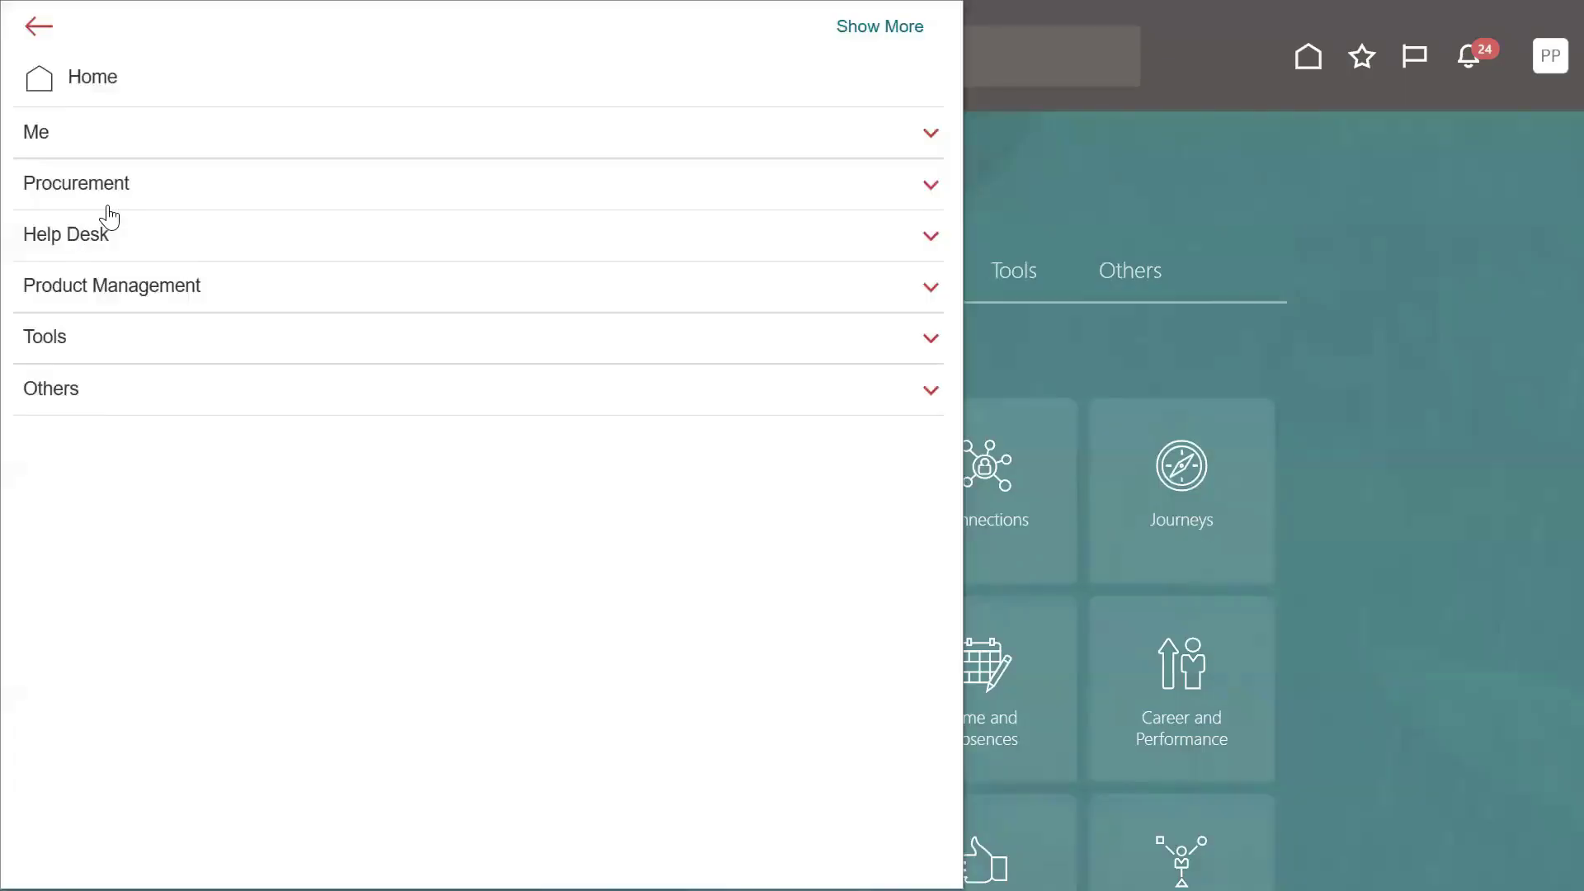
left_click(38, 134)
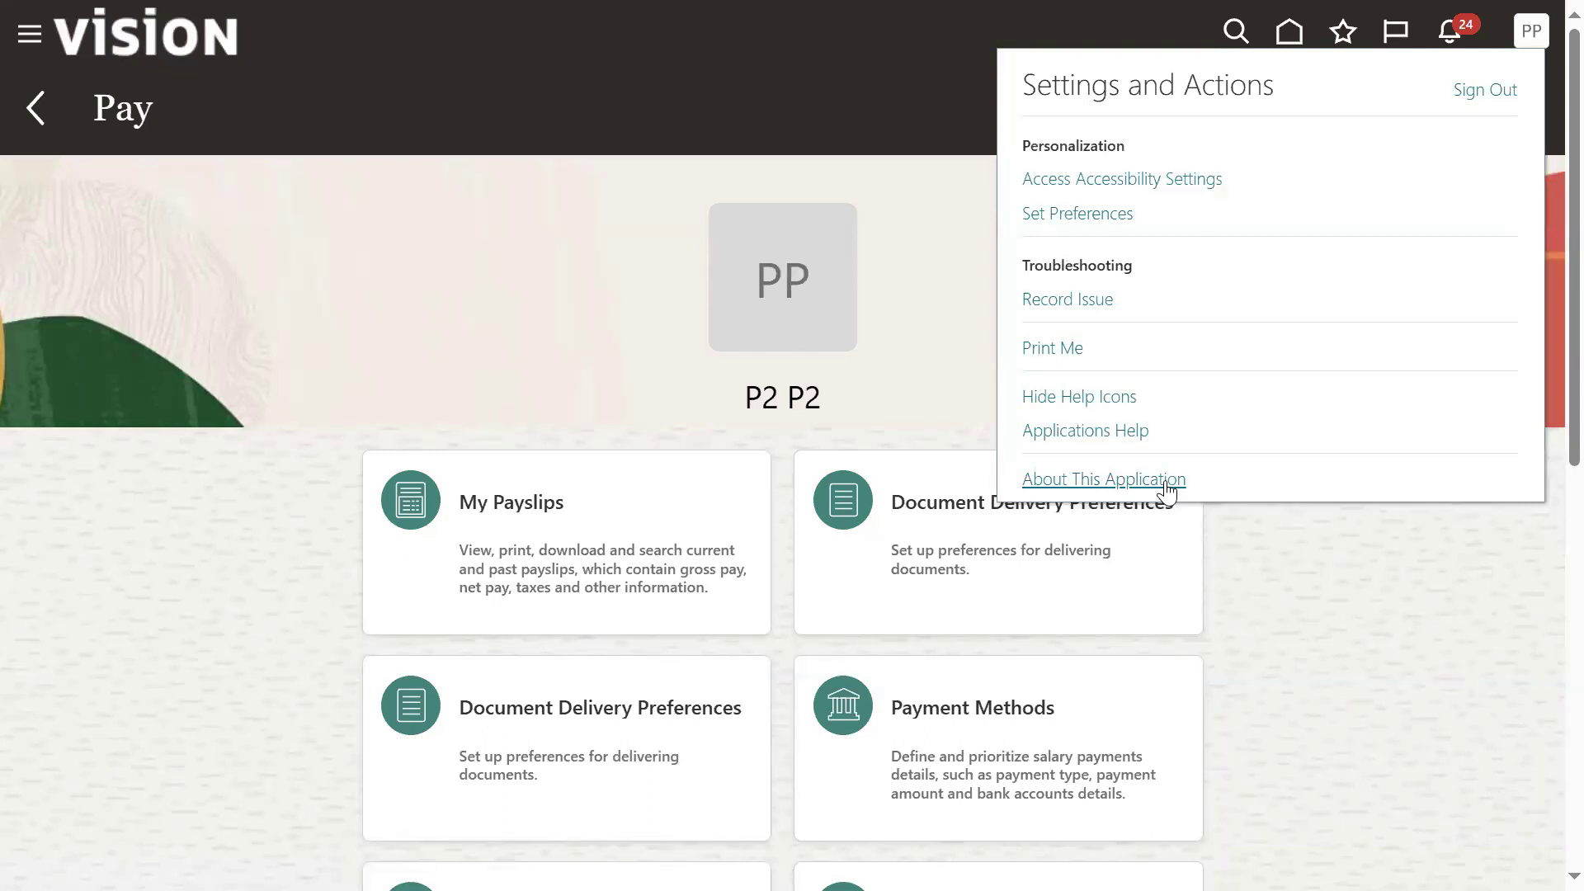
- Check the application's release version in the About This Application window and close it
left_click(1166, 488)
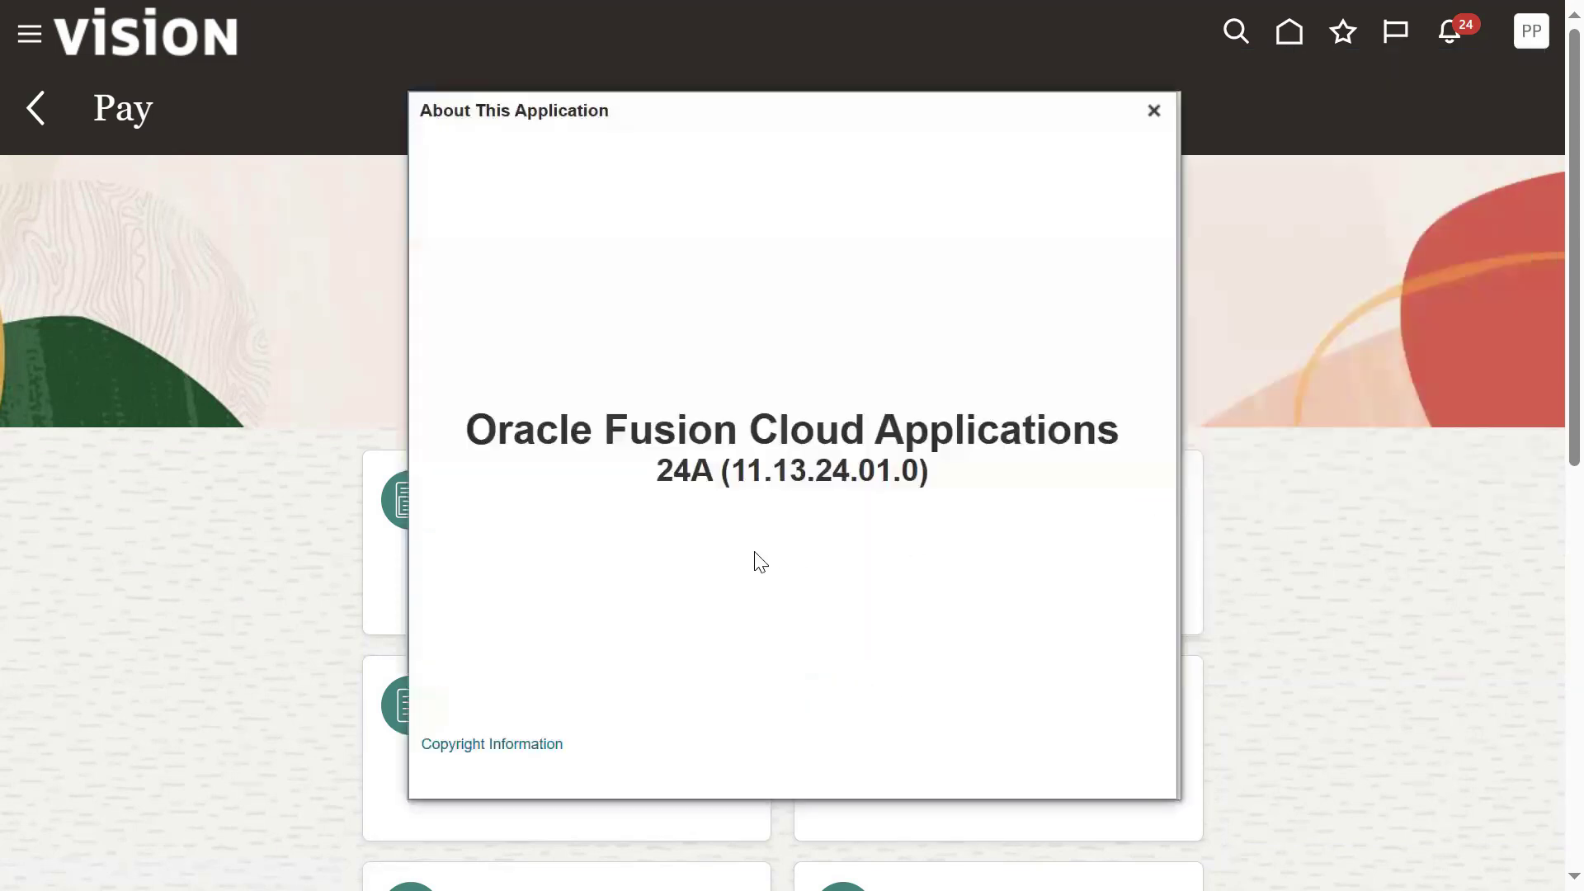
left_click_drag(658, 474, 713, 476)
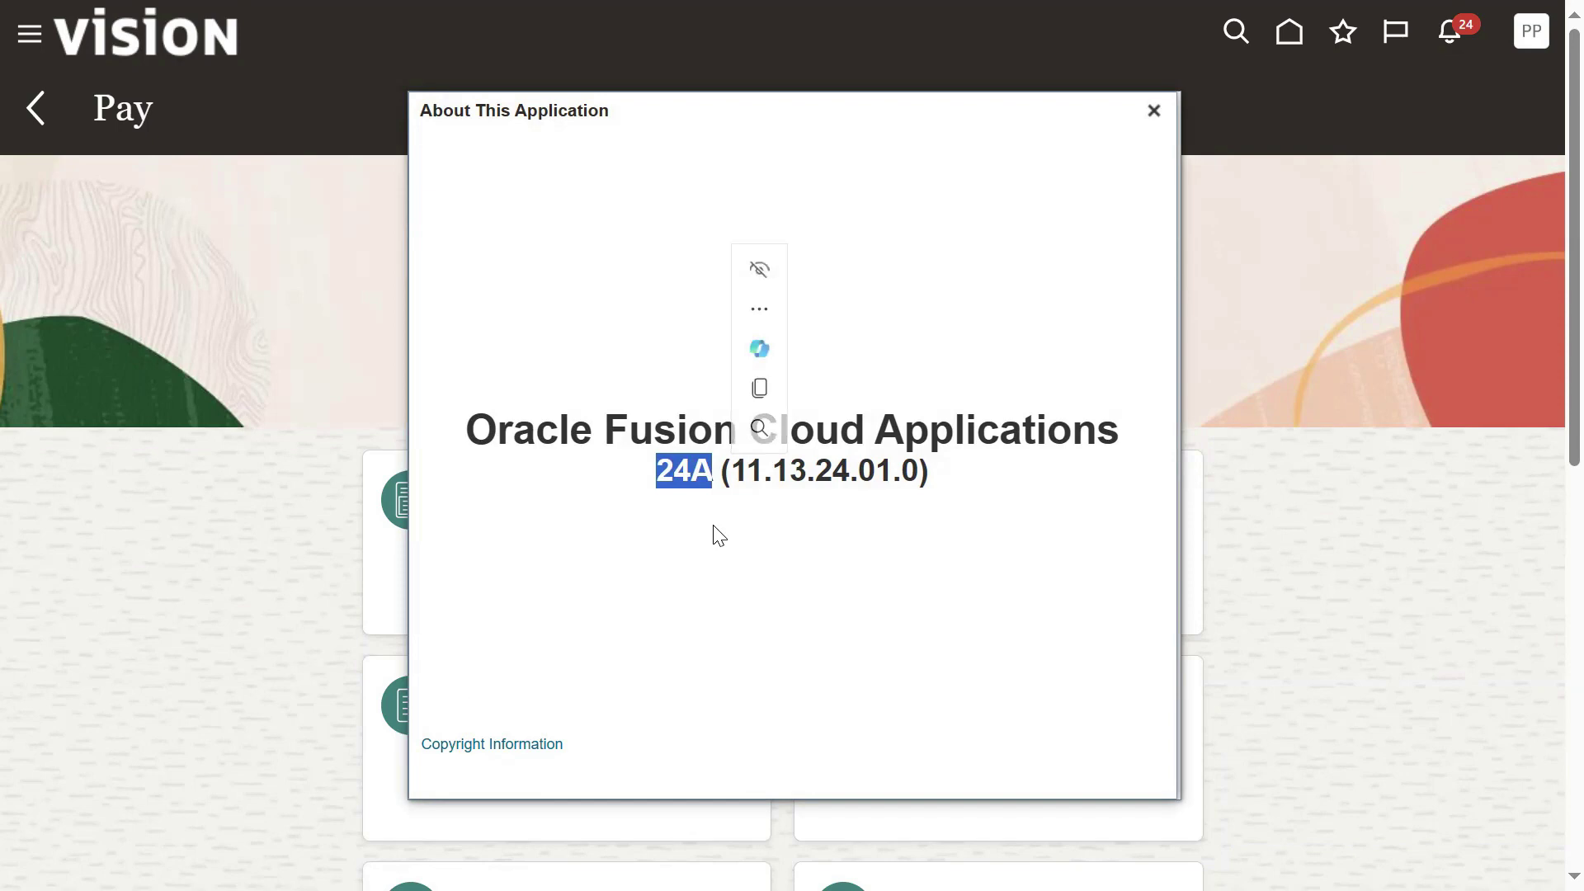
left_click(846, 548)
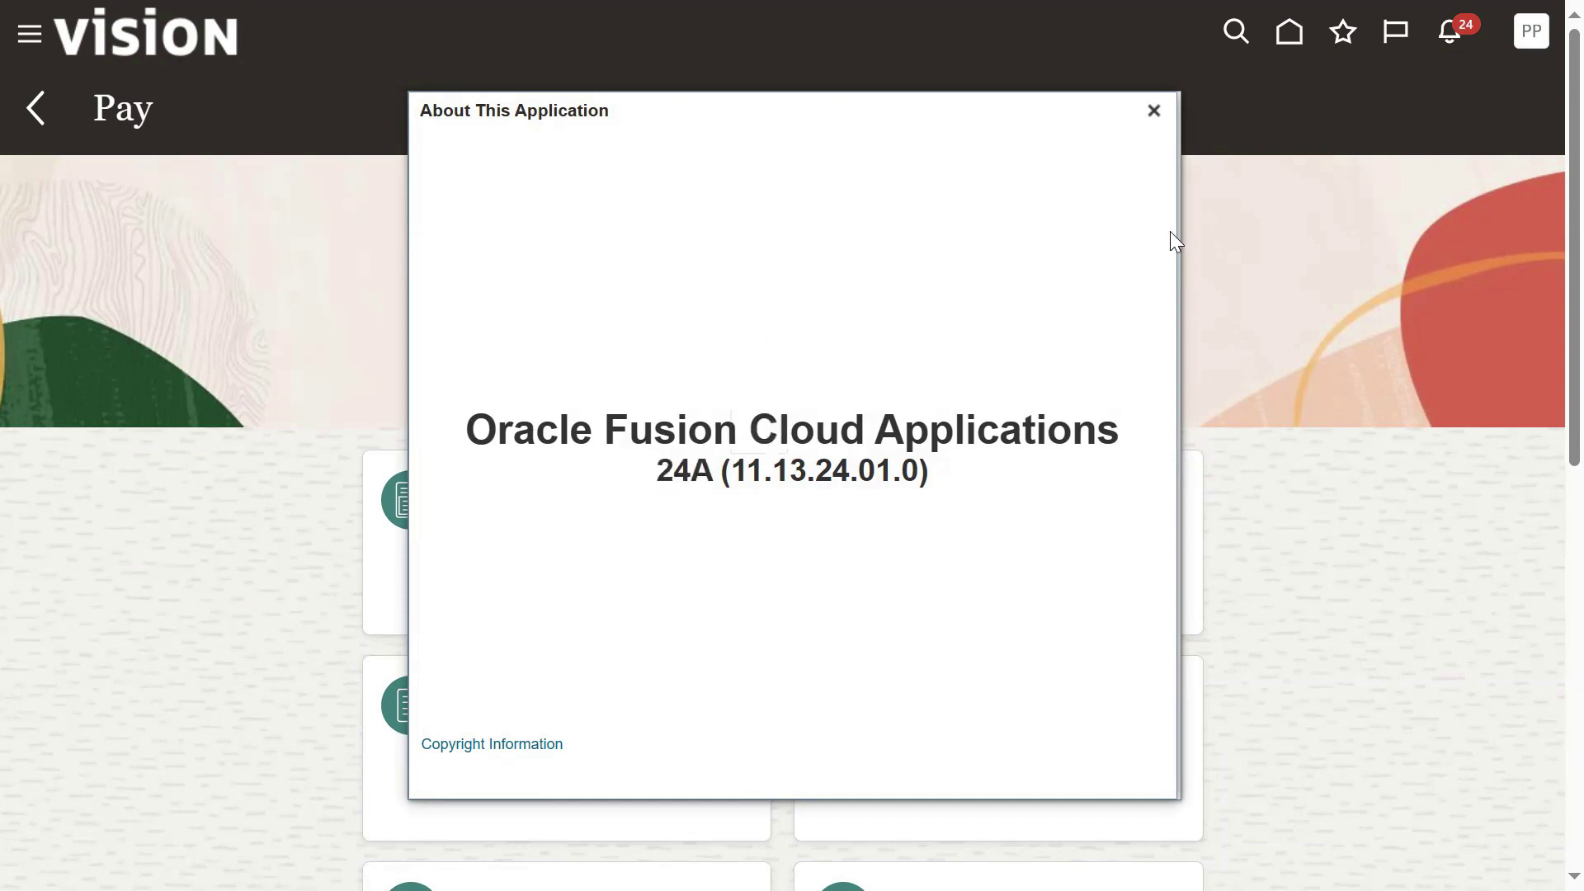
left_click(1154, 110)
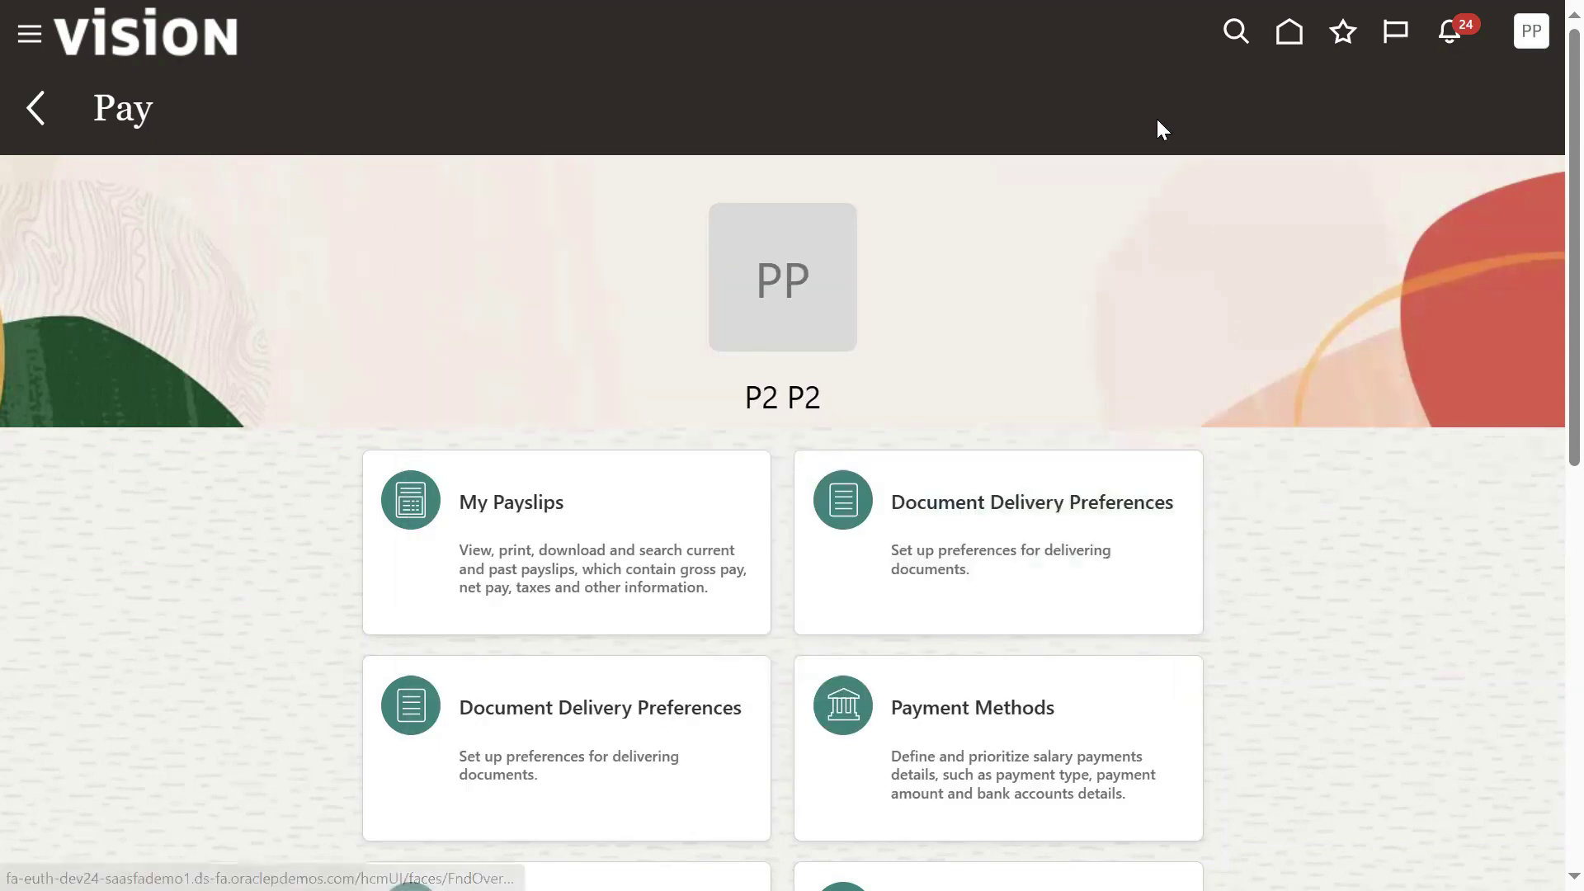
- Open My Payslips and view the summary amounts of the 1/31/24 payslip, including the tax and voluntary deductions
left_click(539, 565)
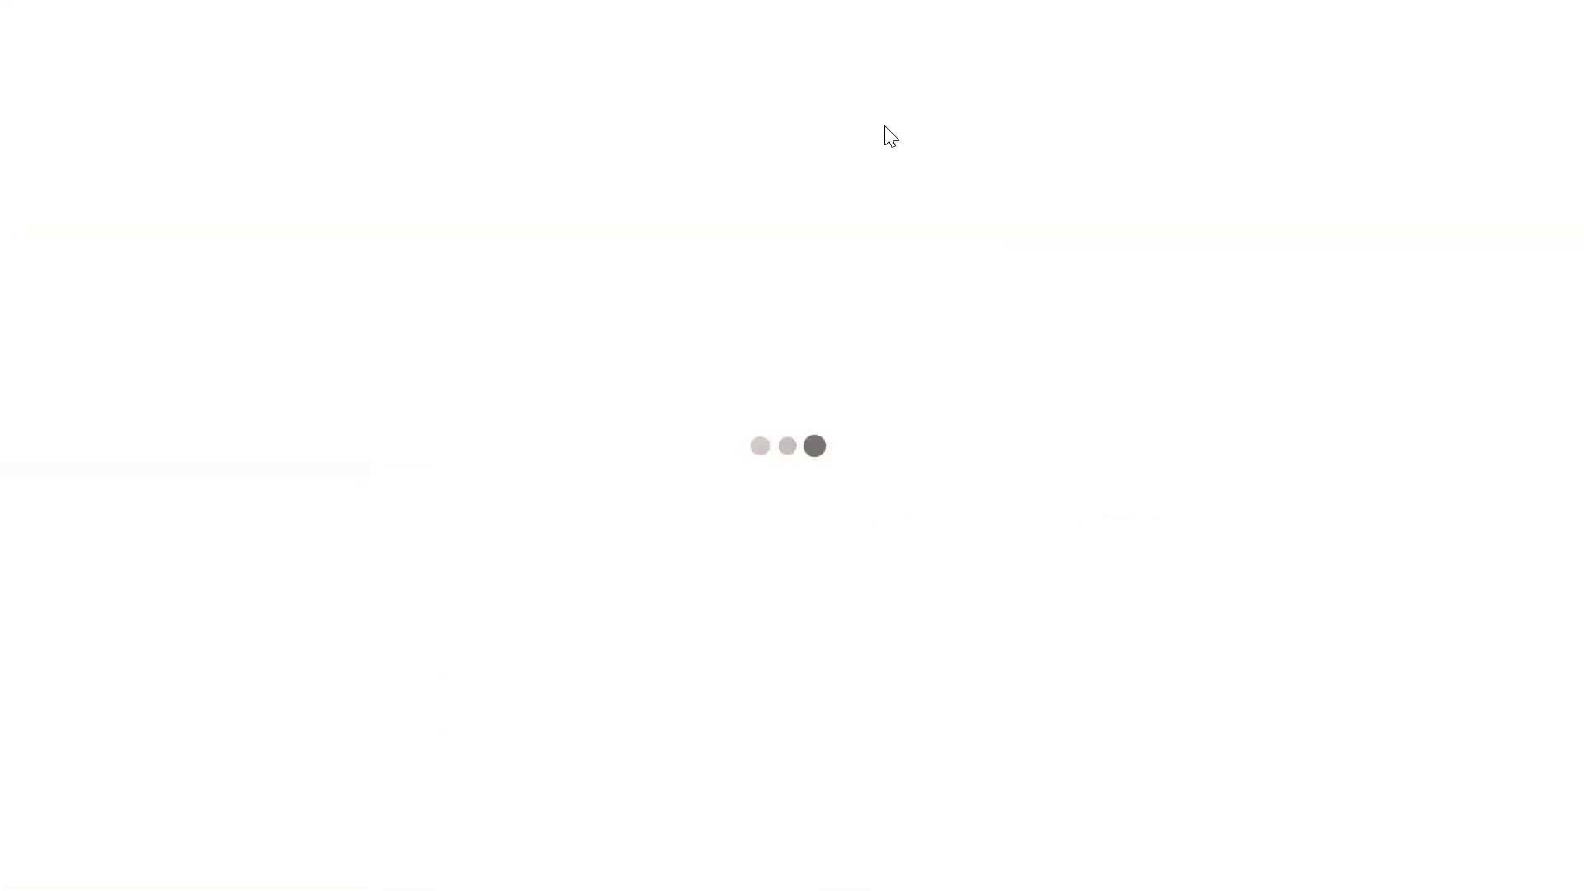
mouse_move(370, 51)
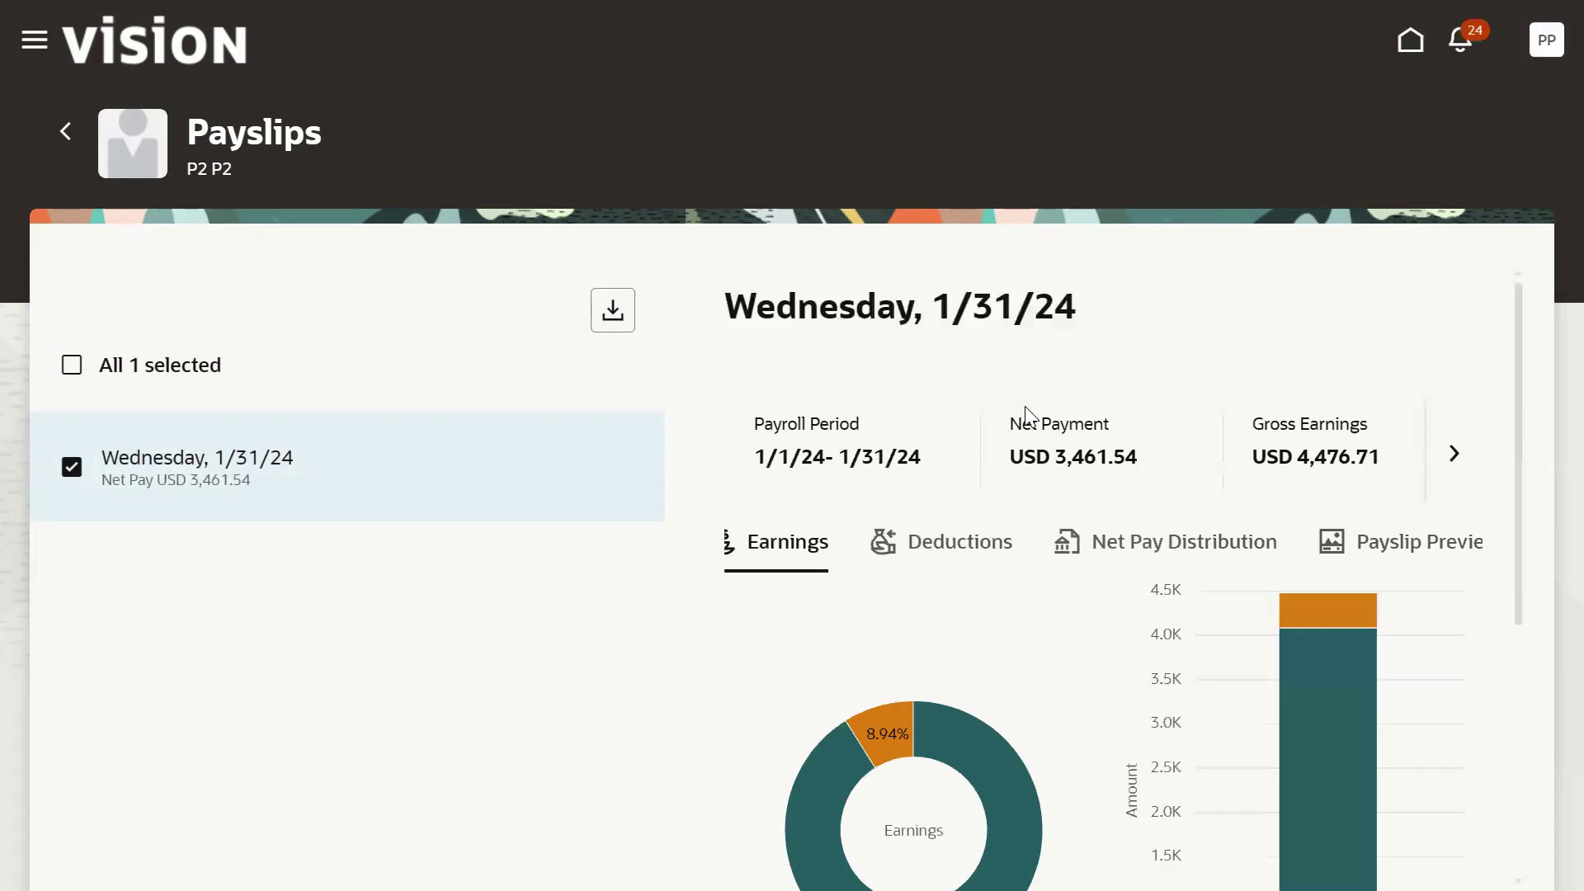
scroll(1519, 465, "down", 1)
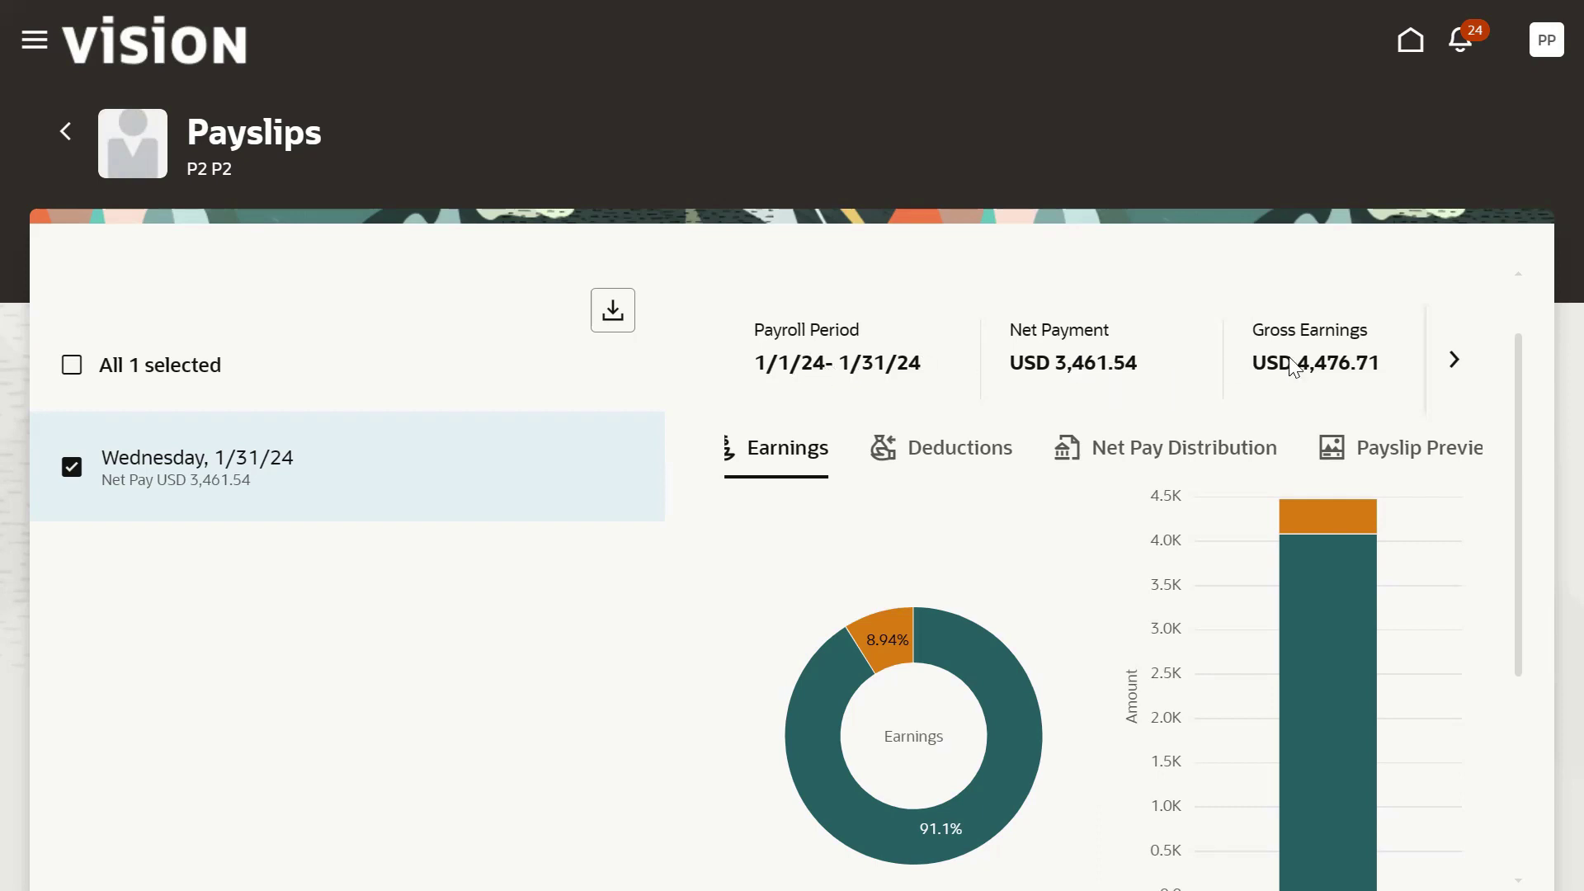
left_click(1456, 370)
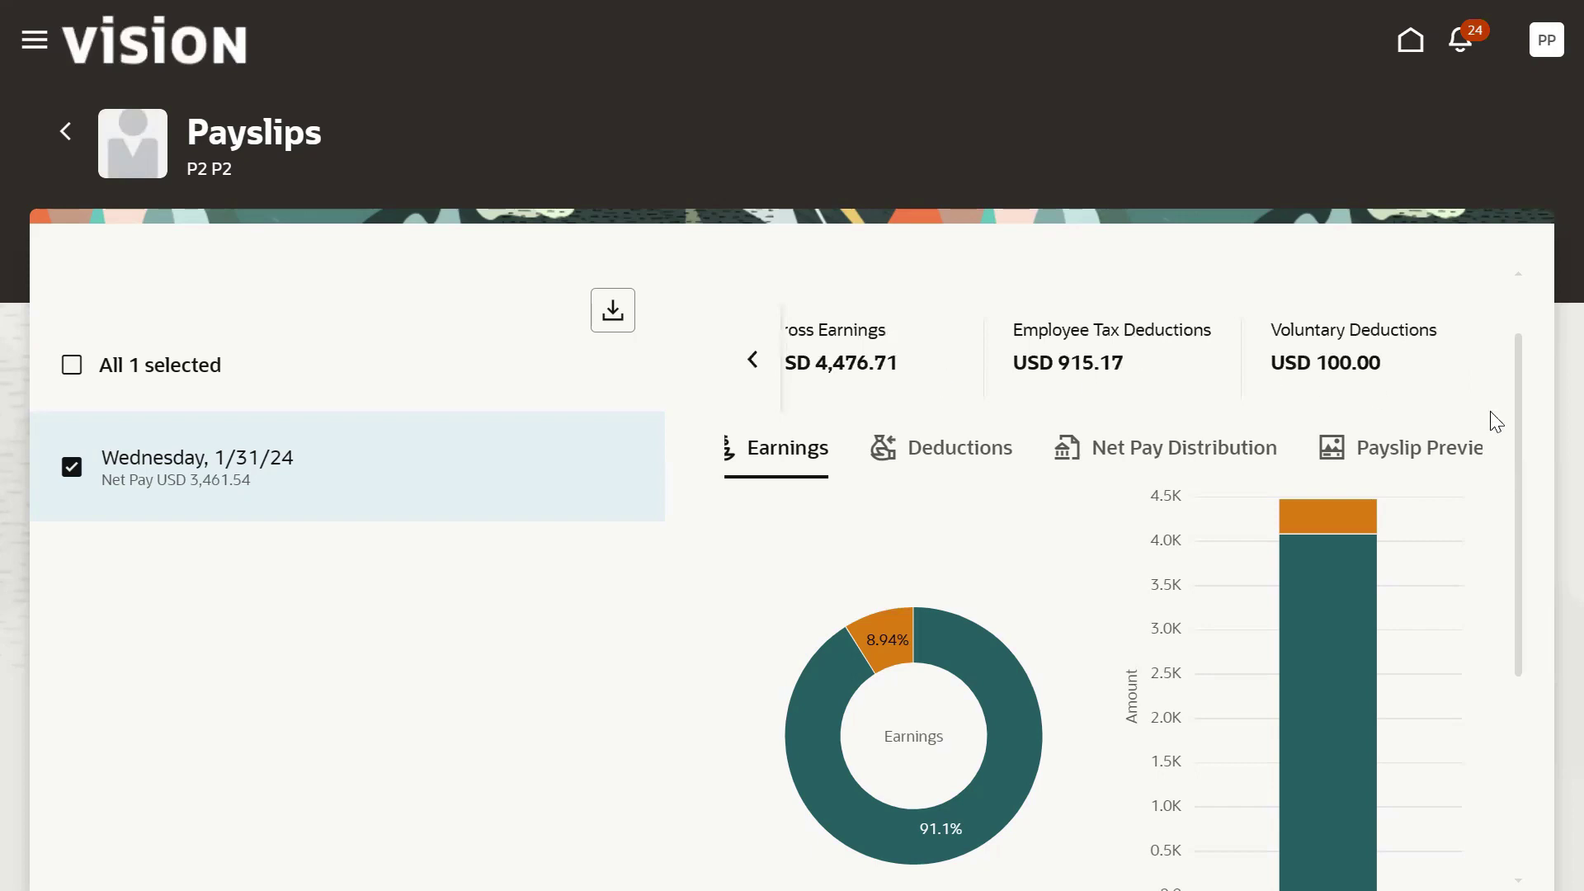
scroll(1490, 410, "down", 1)
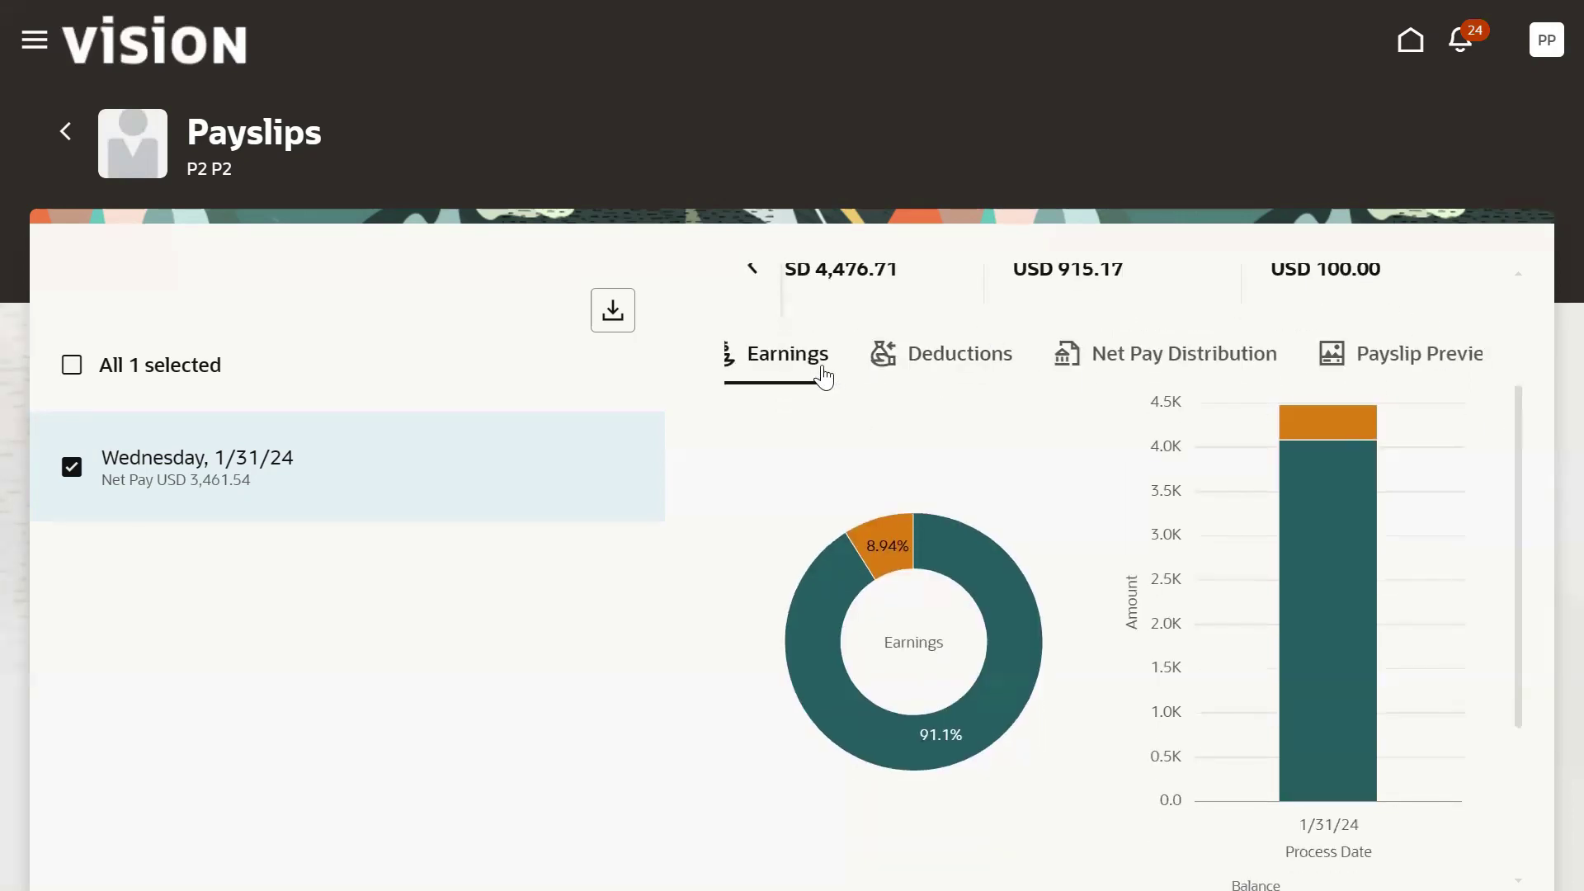
- Examine the payslip's deductions charts and the deductions summary list
left_click(911, 366)
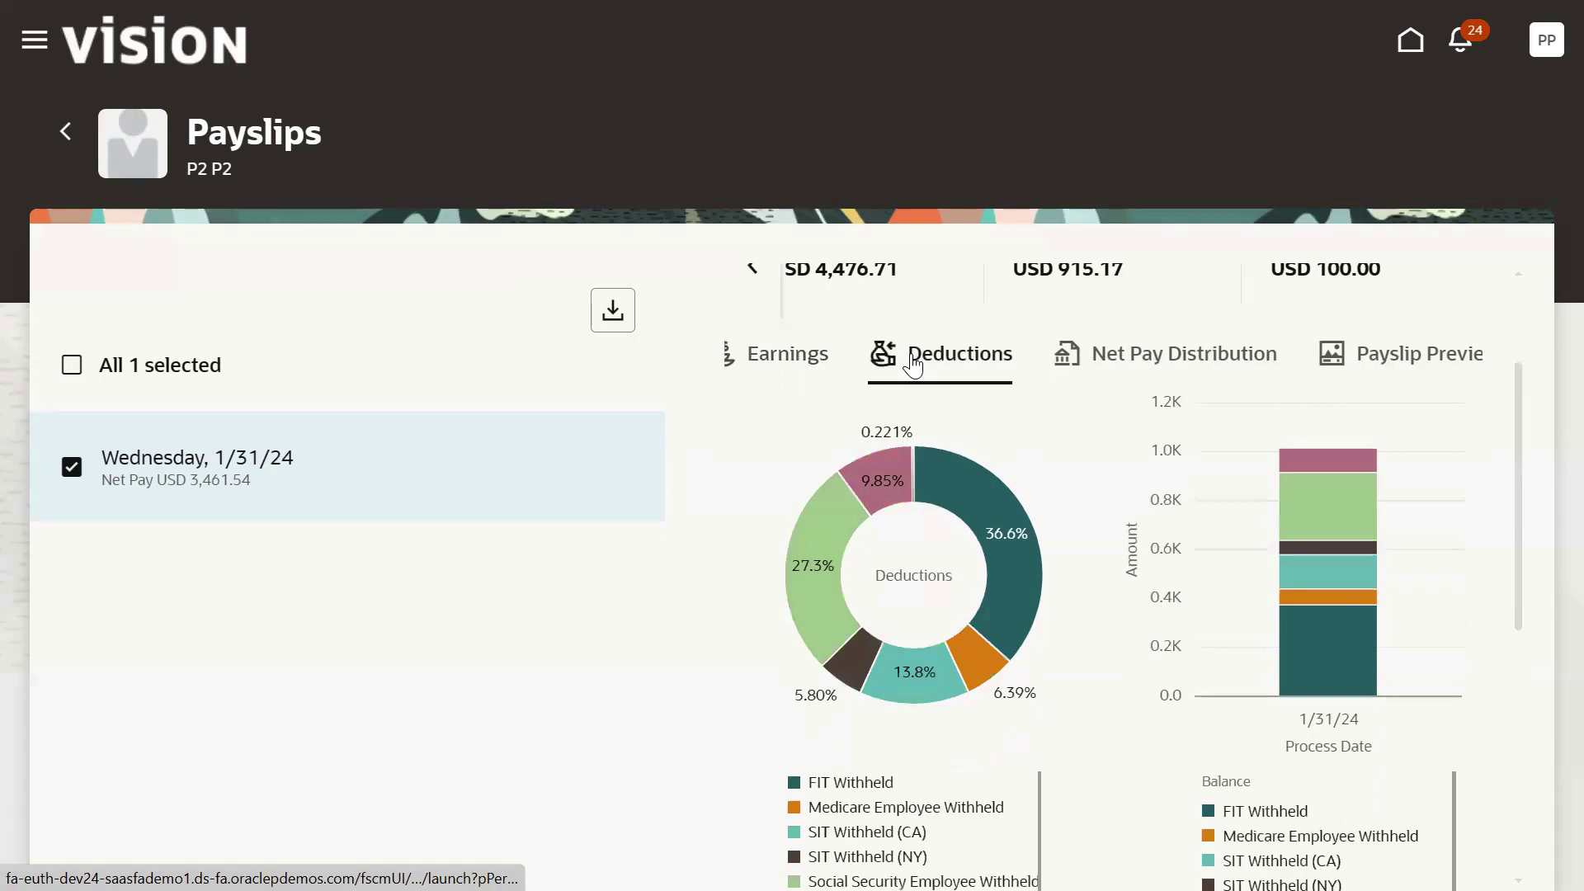
scroll(1126, 627, "down", 3)
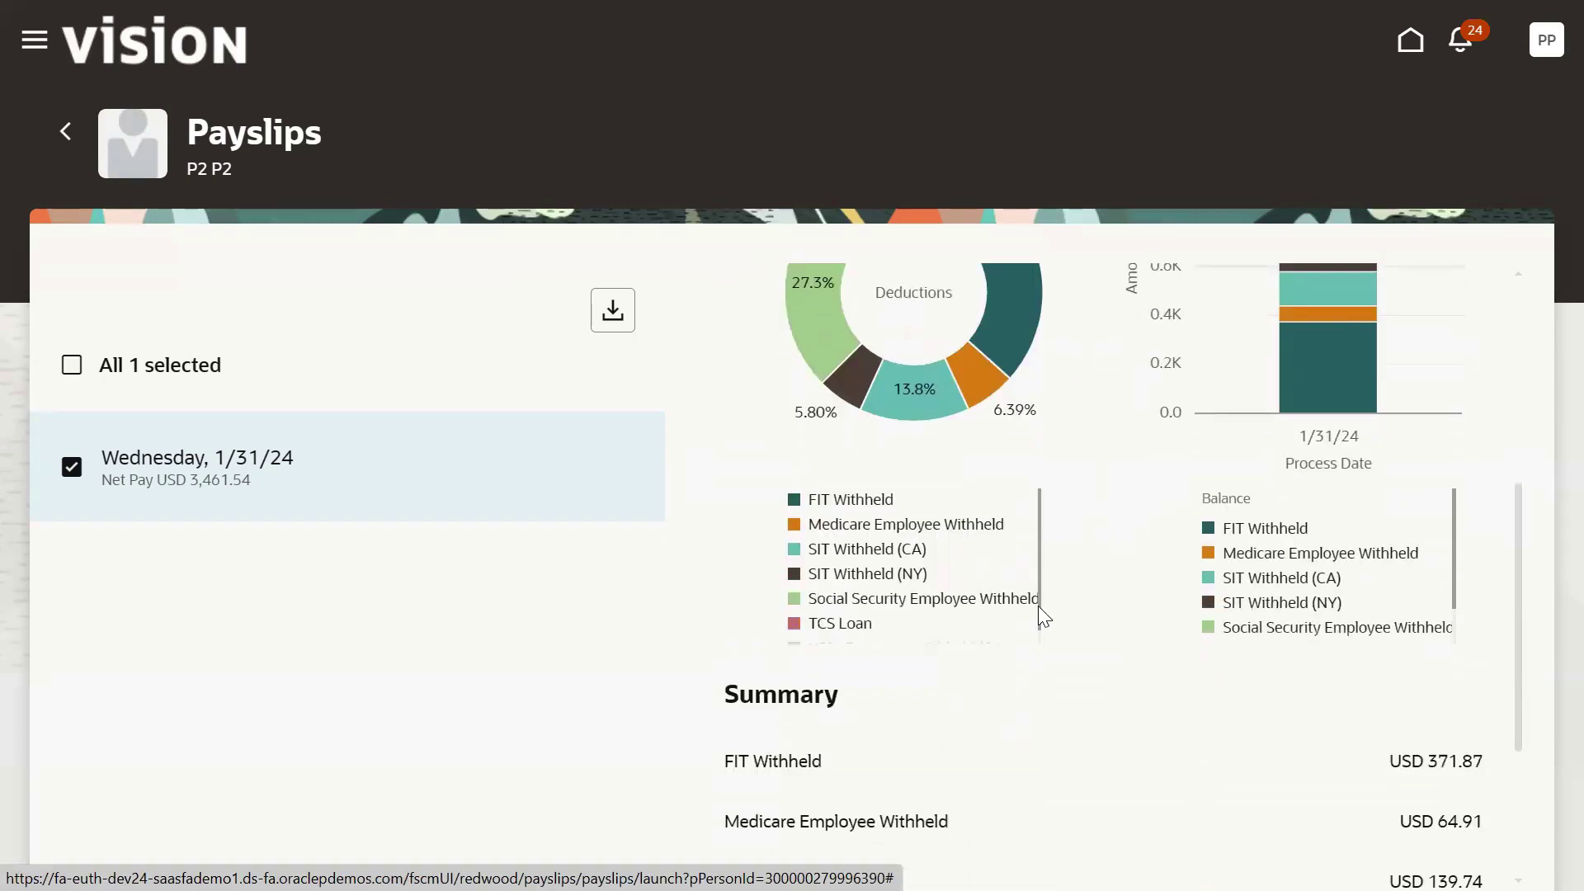
scroll(888, 608, "down", 1)
scroll(858, 759, "down", 3)
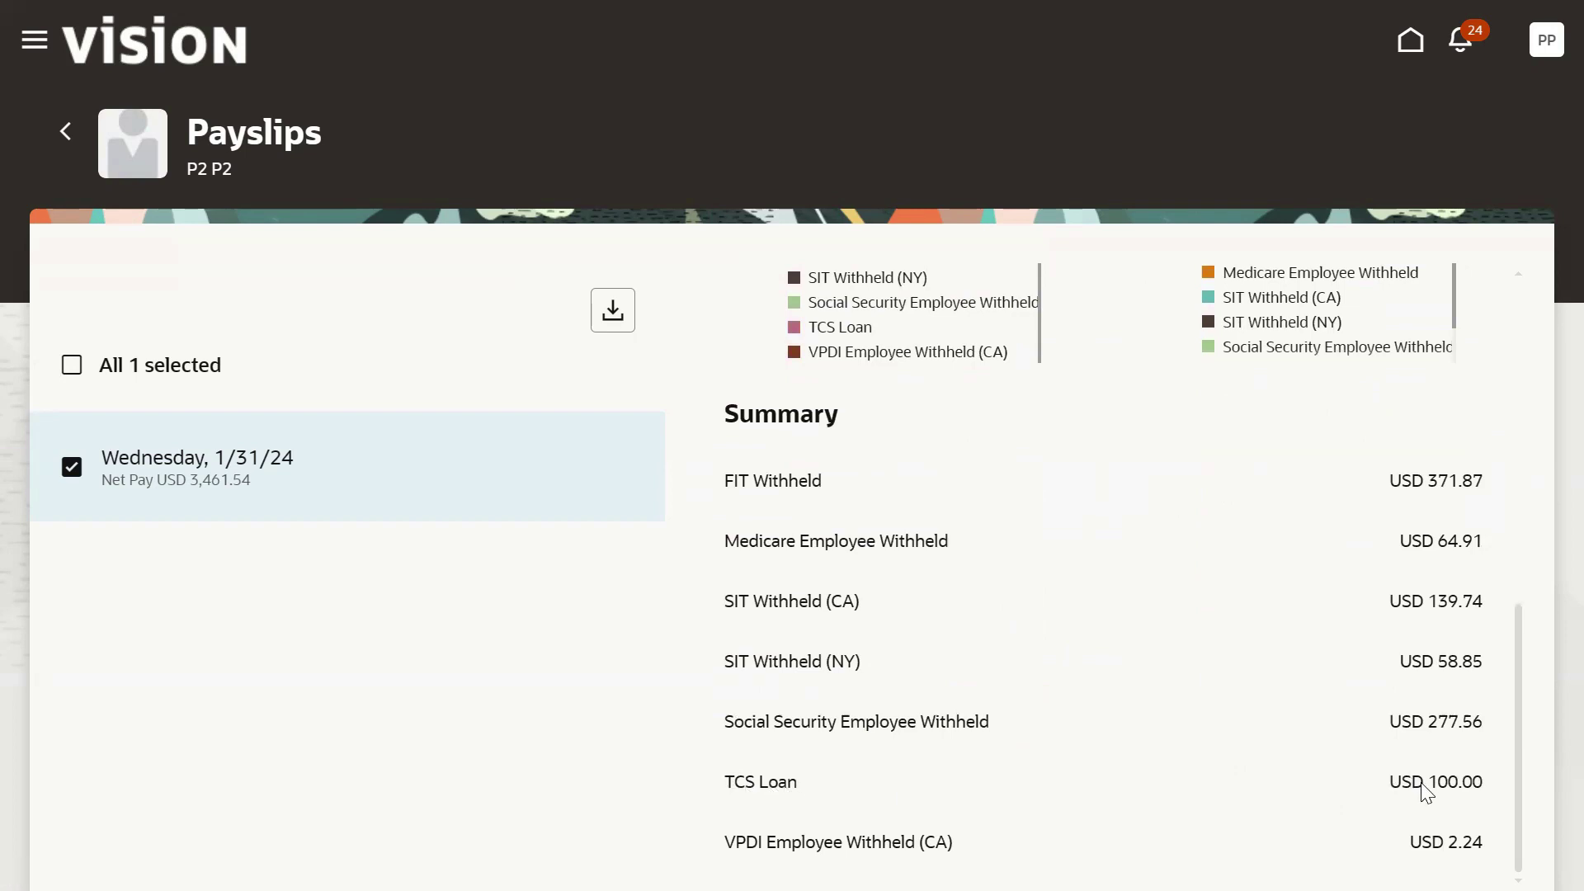
scroll(1139, 633, "up", 1)
scroll(1147, 603, "up", 5)
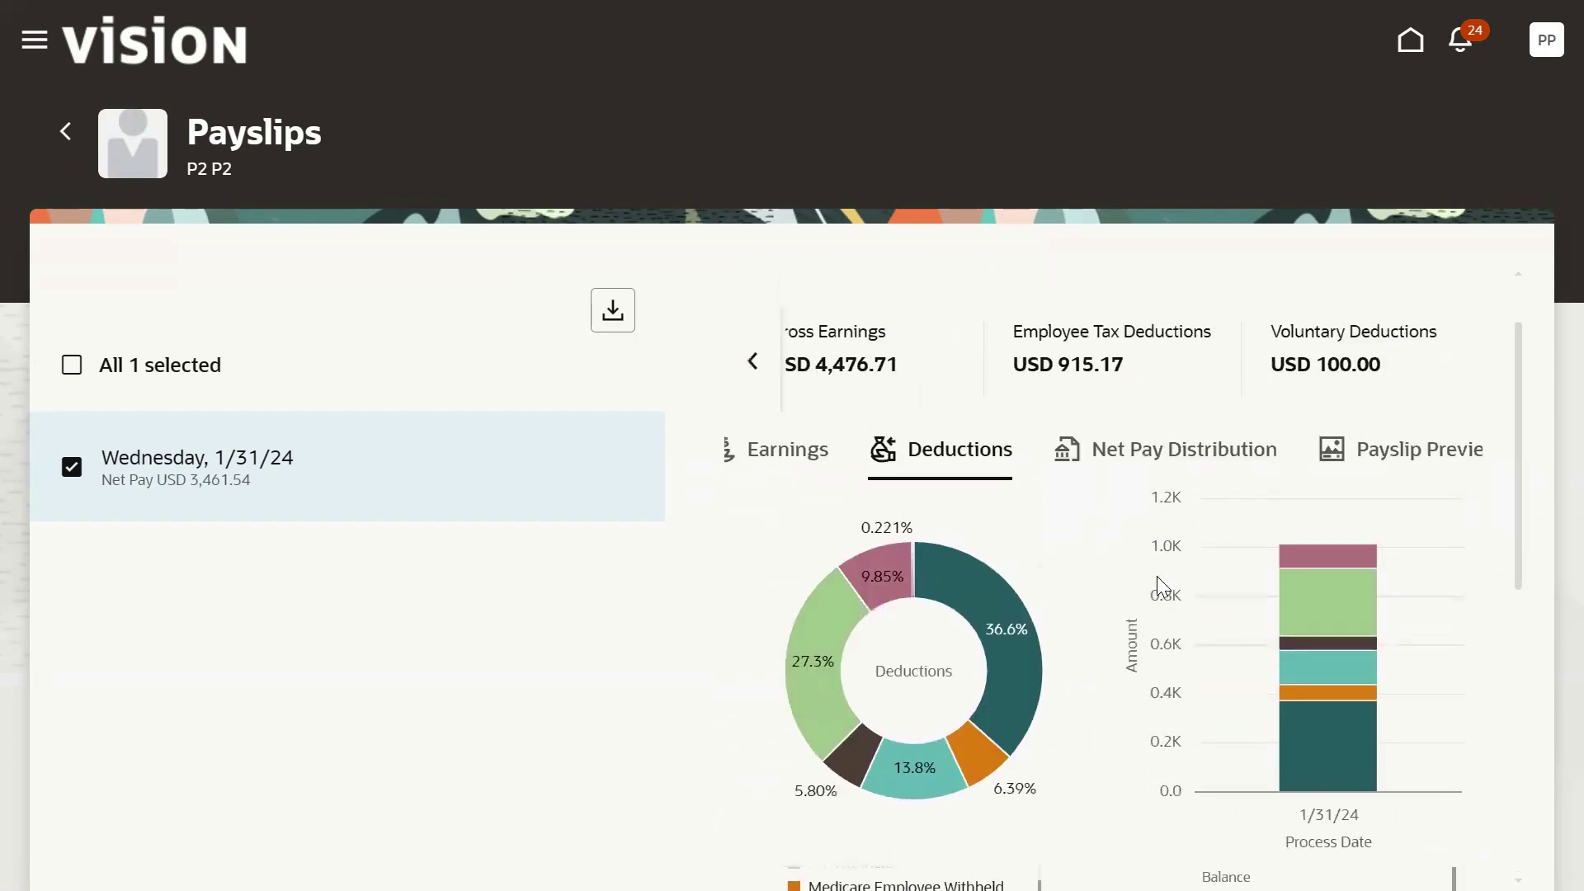
- View the net pay distribution, and examine the earnings lines in the payslip preview
left_click(1211, 461)
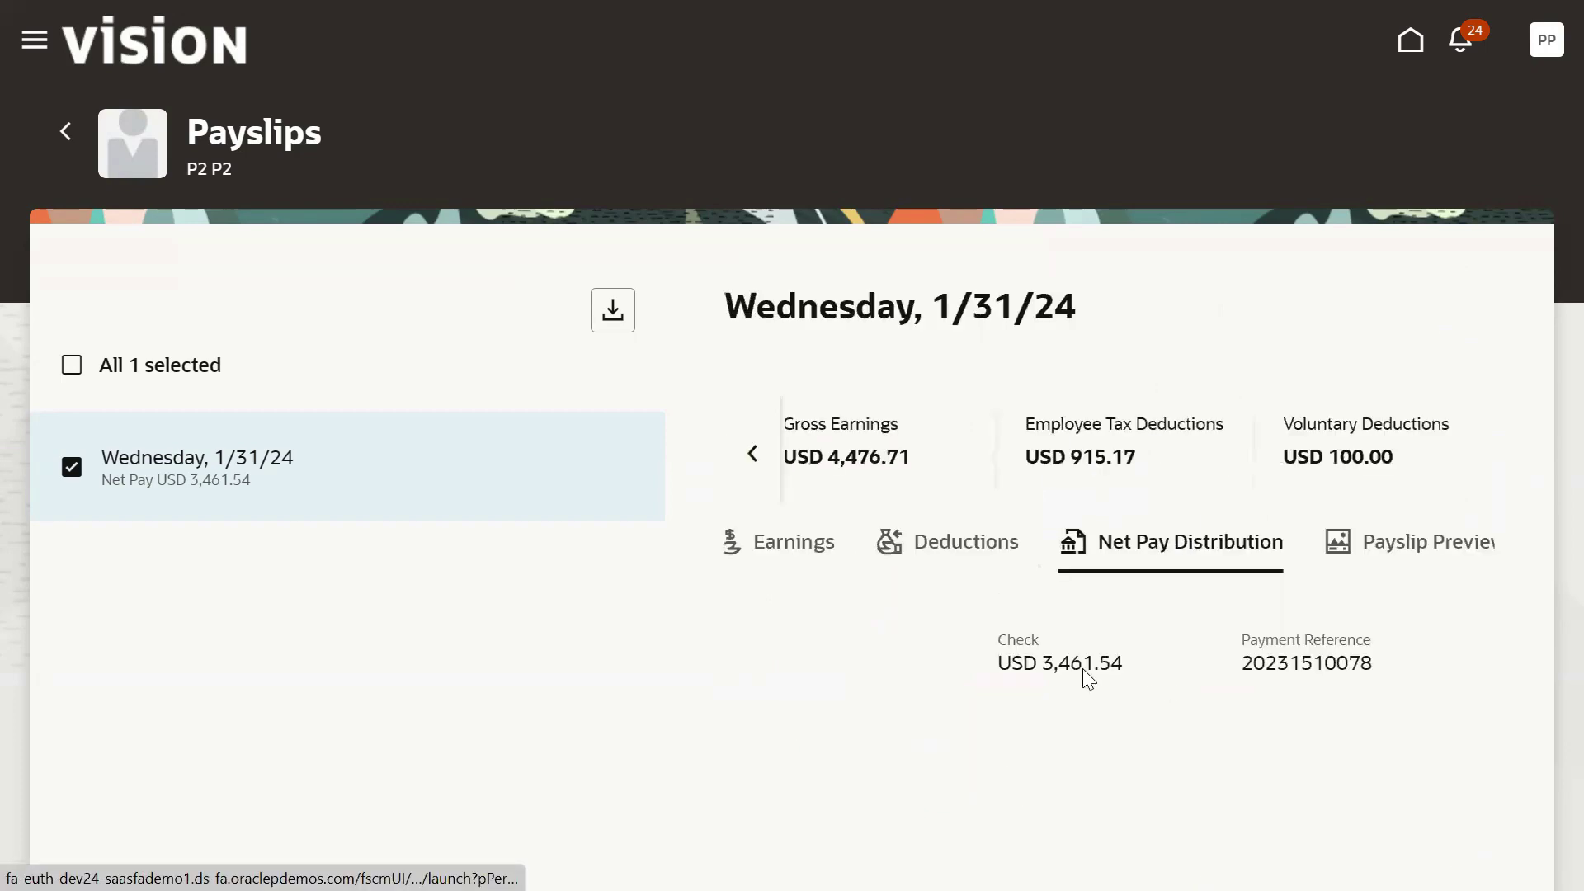
left_click(1392, 547)
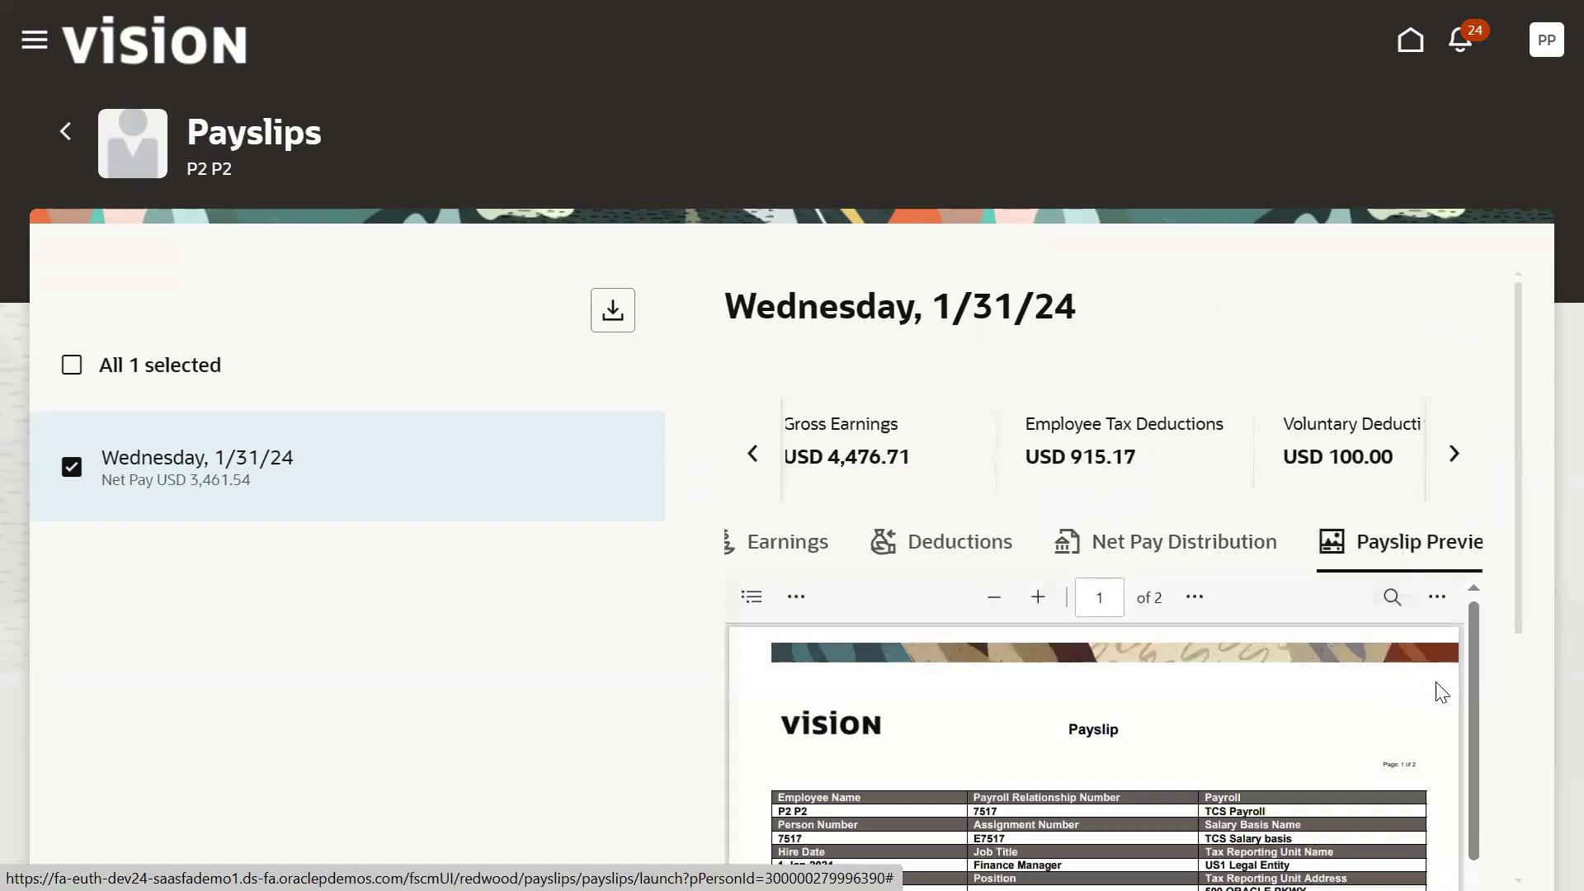
scroll(1499, 651, "down", 4)
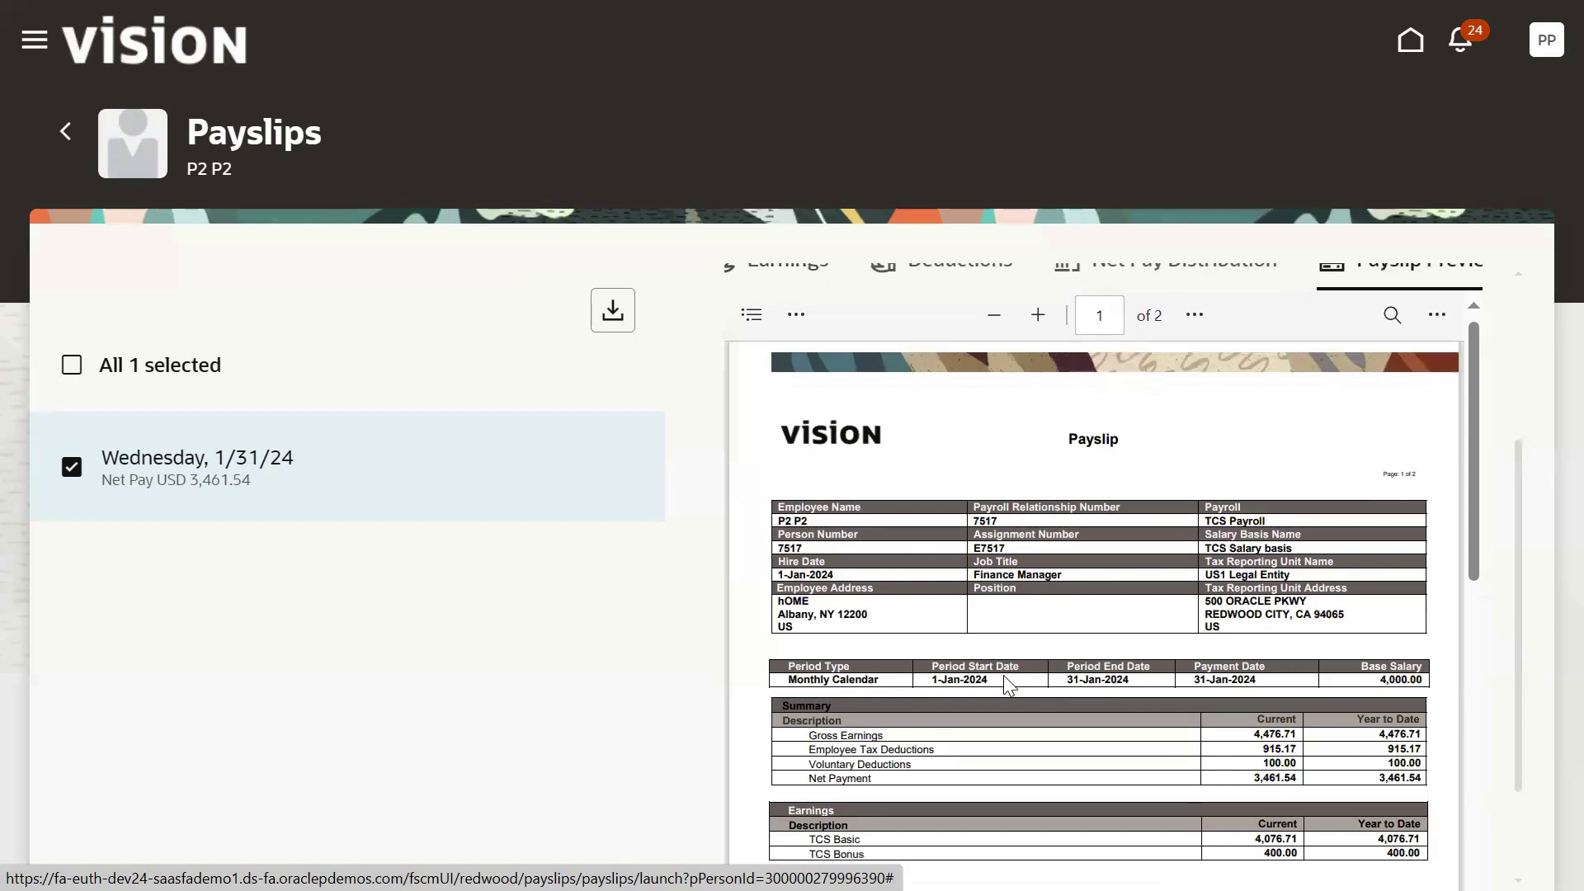
scroll(1003, 681, "down", 3)
left_click_drag(791, 605, 849, 605)
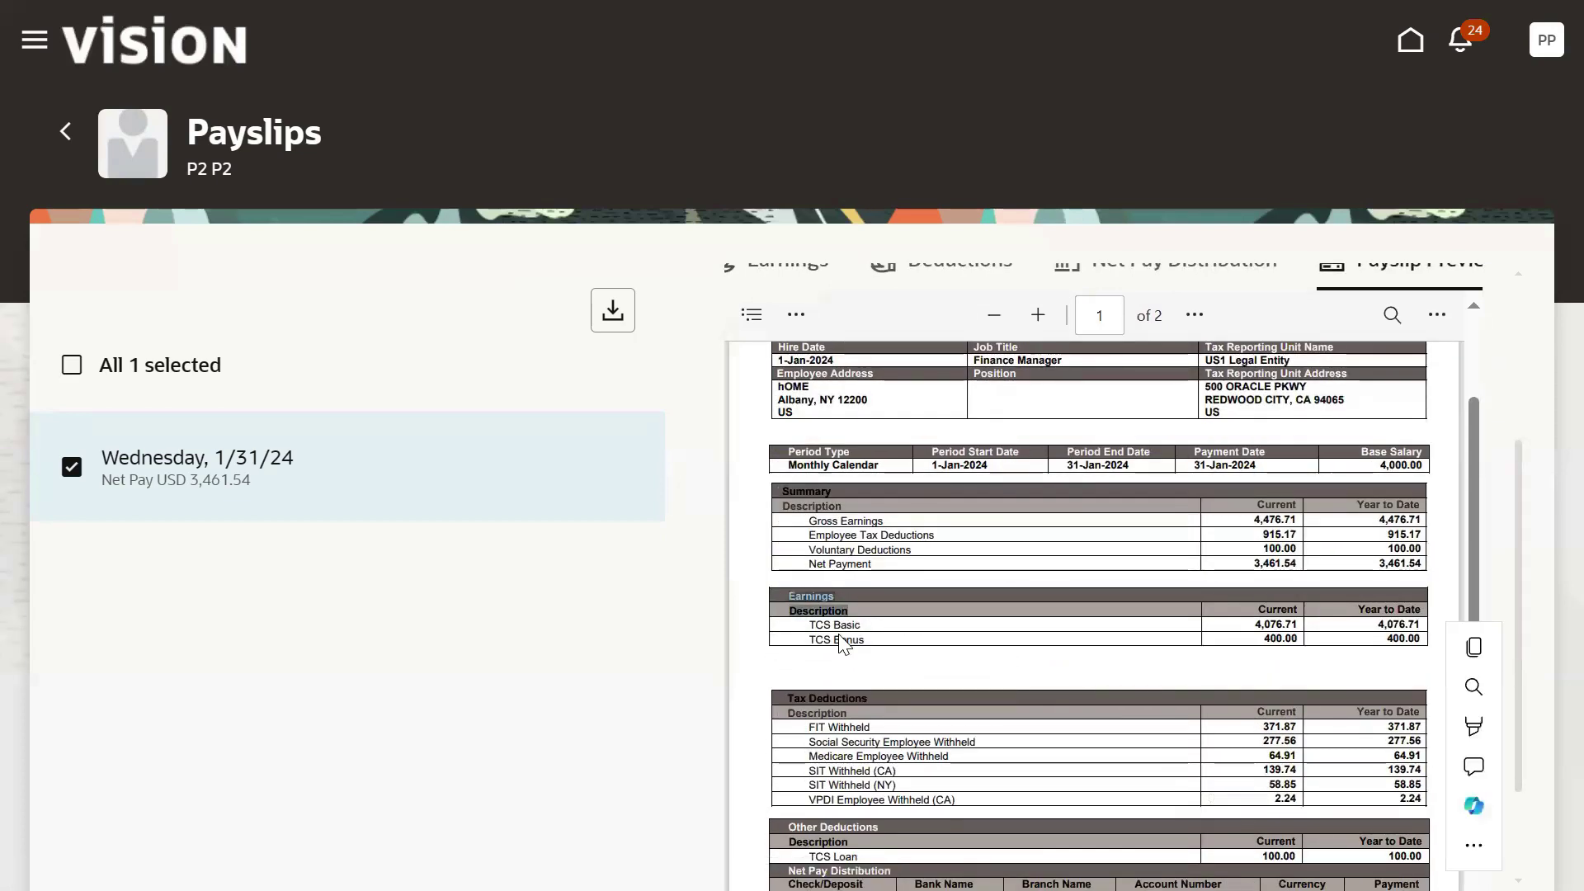
left_click_drag(807, 625, 862, 645)
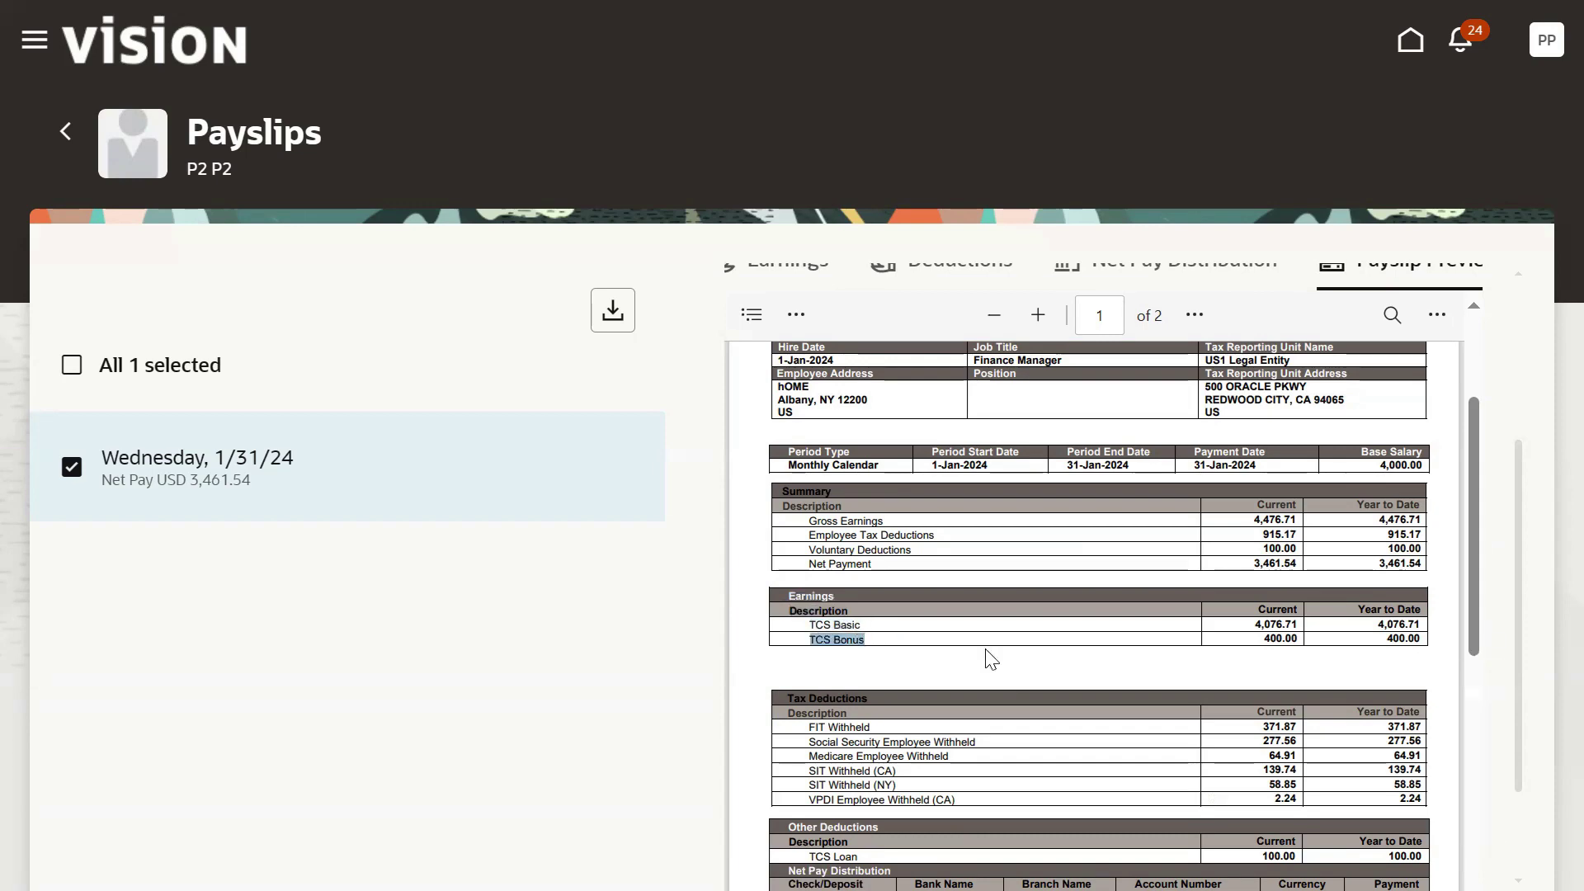
- Examine the deductions and net pay distribution in the payslip preview, and return to the earnings view
scroll(986, 658, "down", 5)
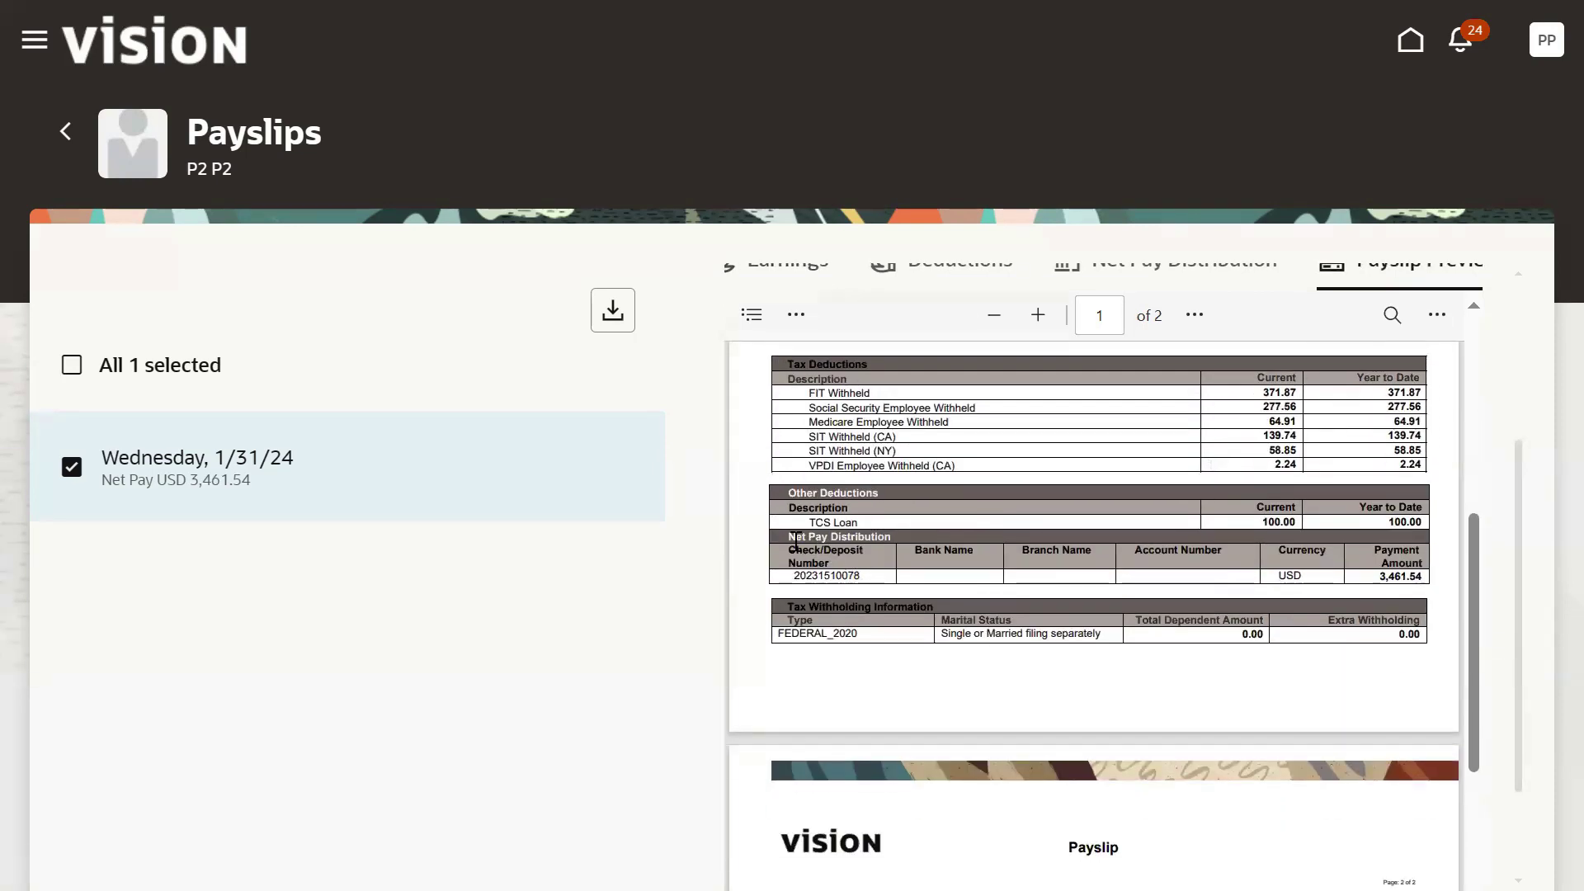
left_click_drag(792, 543, 876, 558)
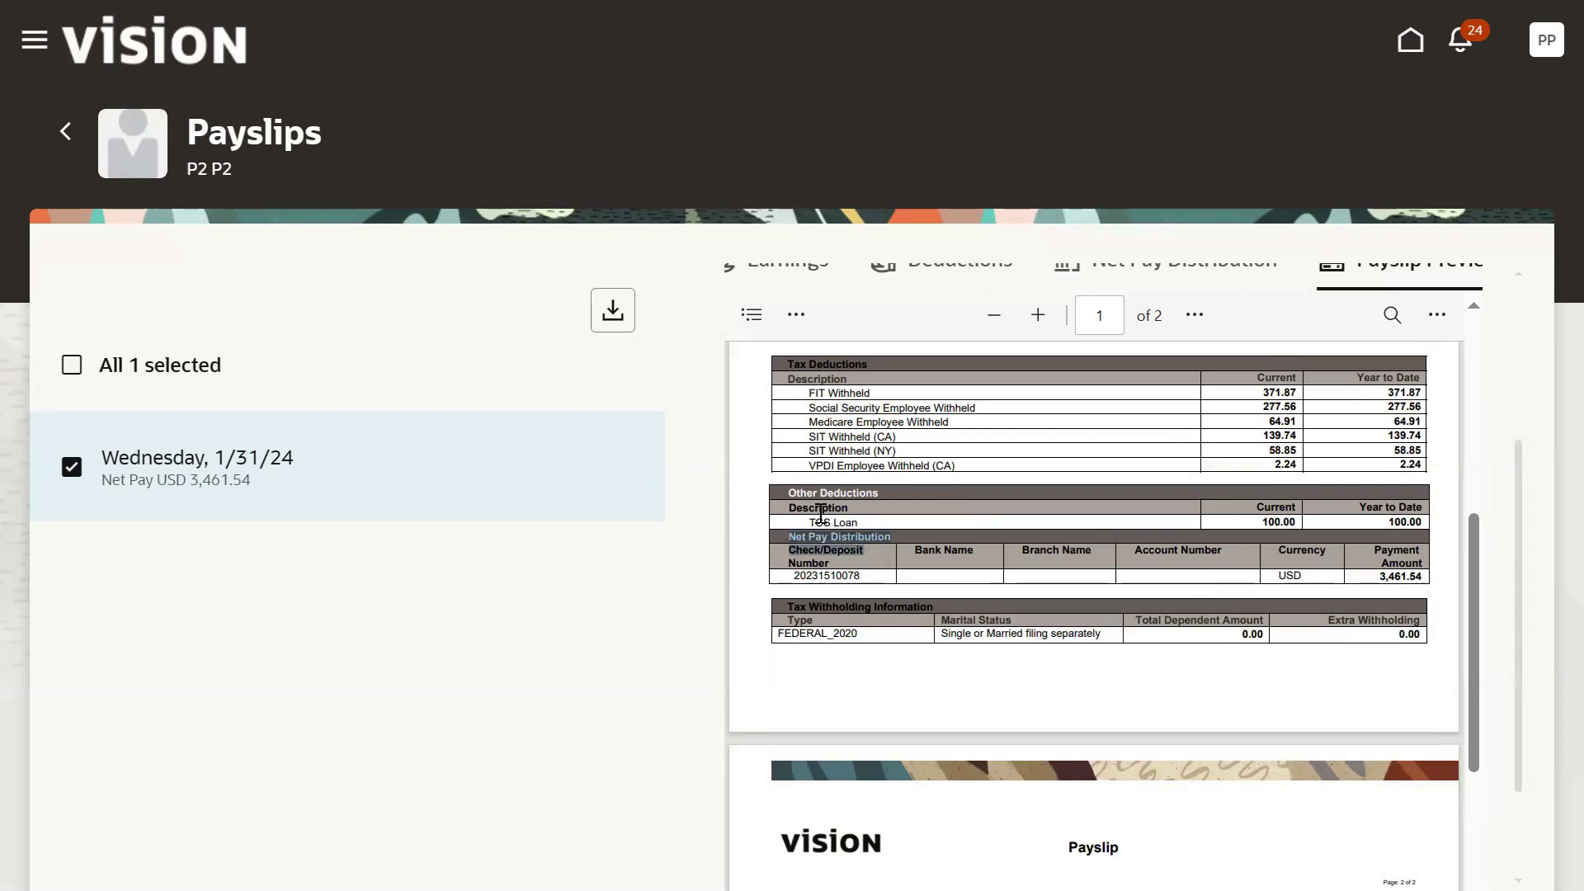
left_click_drag(786, 498, 865, 528)
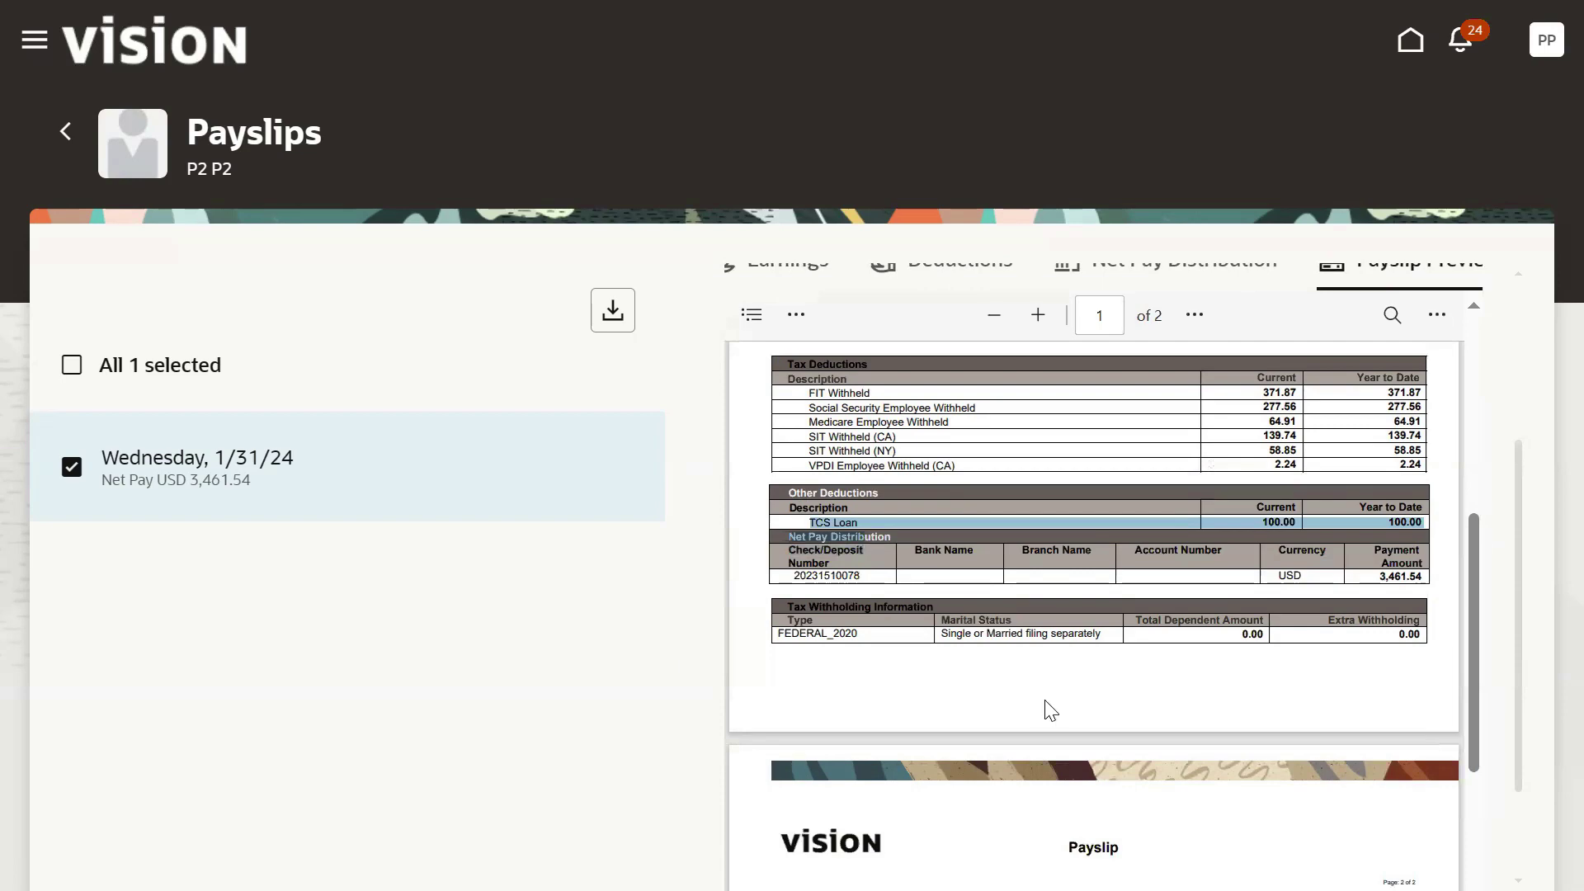
scroll(1048, 710, "down", 5)
scroll(1109, 570, "up", 5)
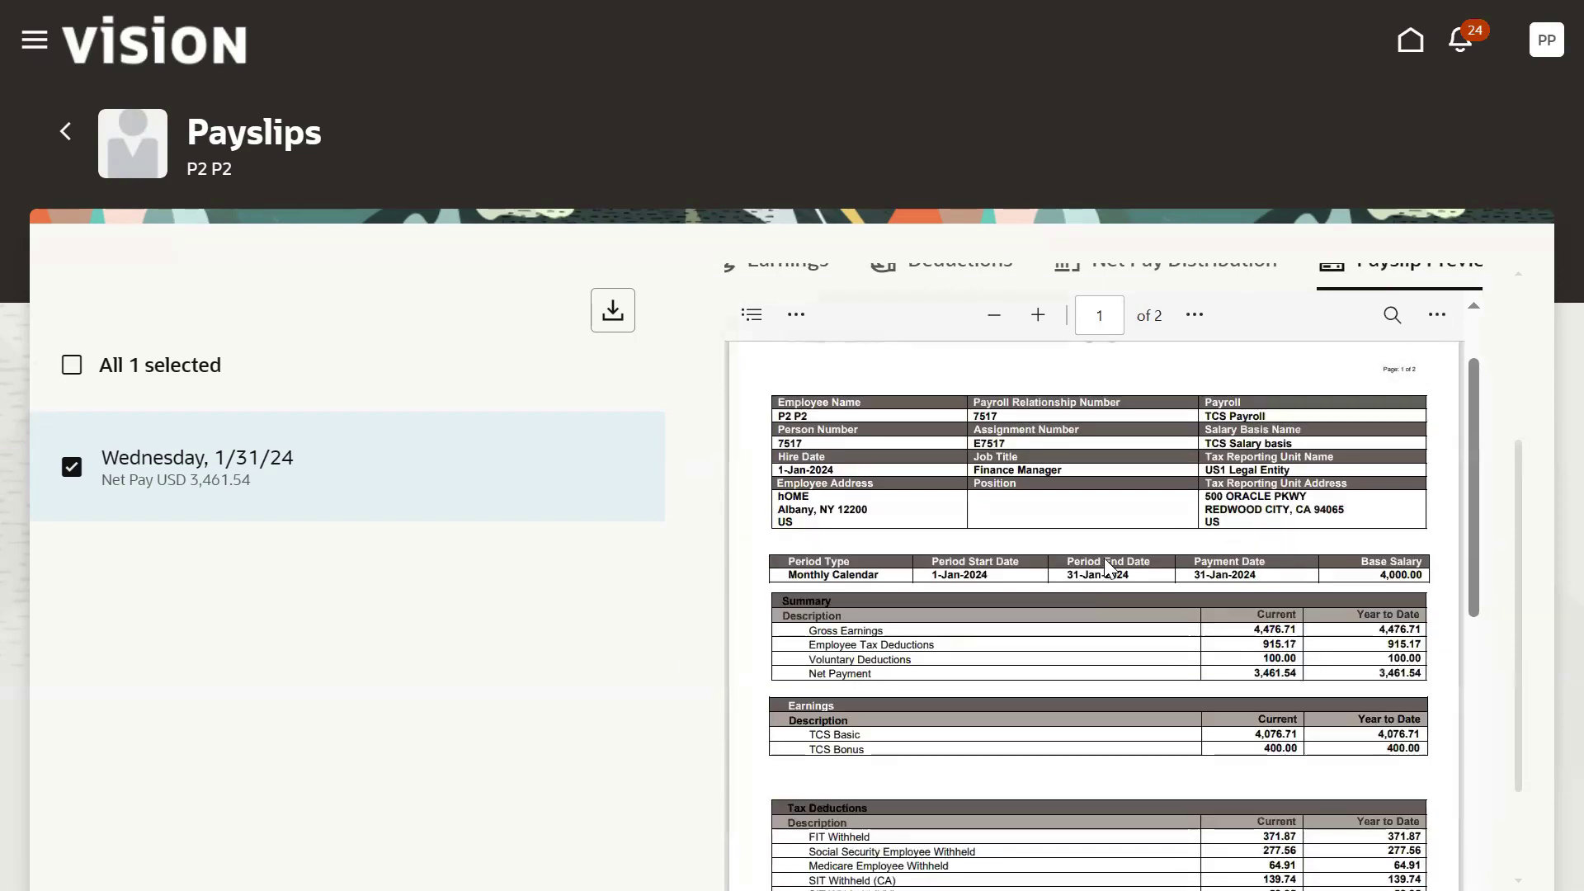
scroll(612, 640, "up", 3)
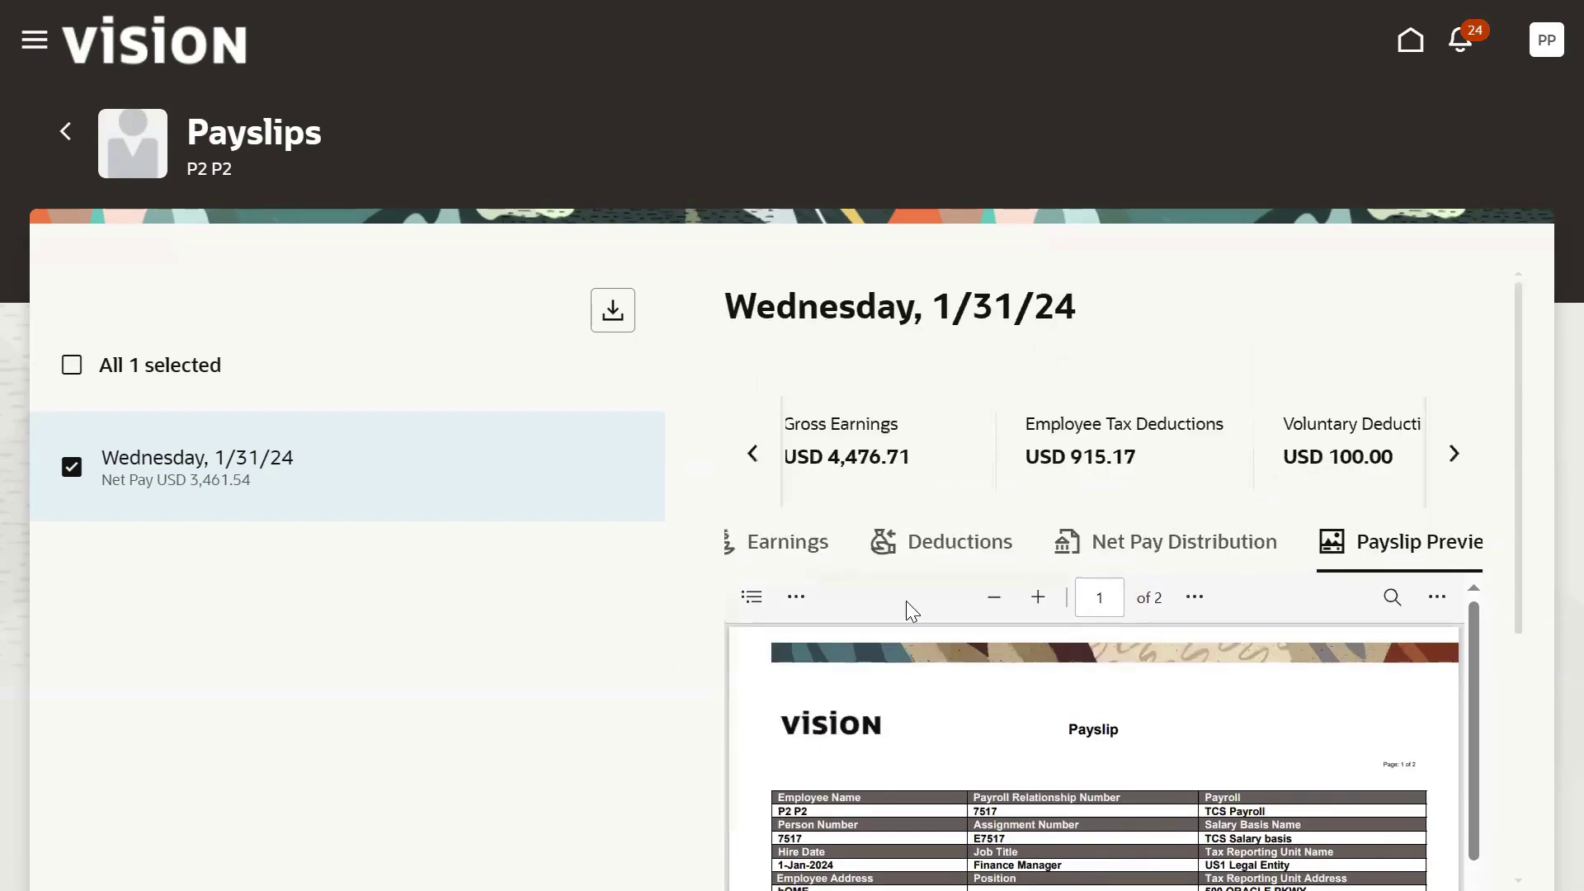
left_click(781, 559)
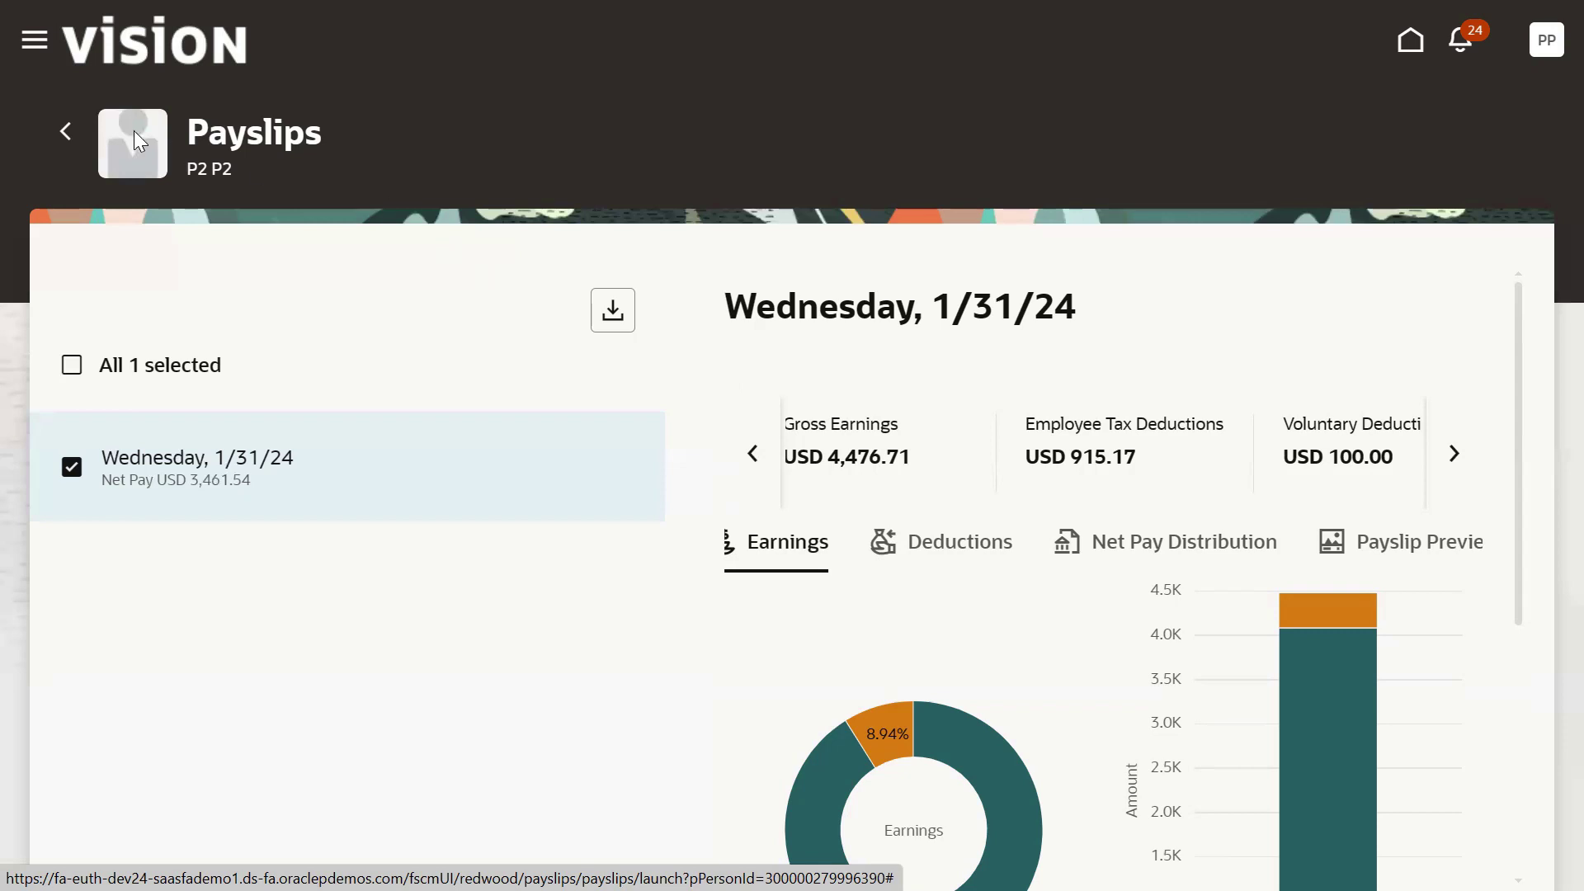
left_click(35, 41)
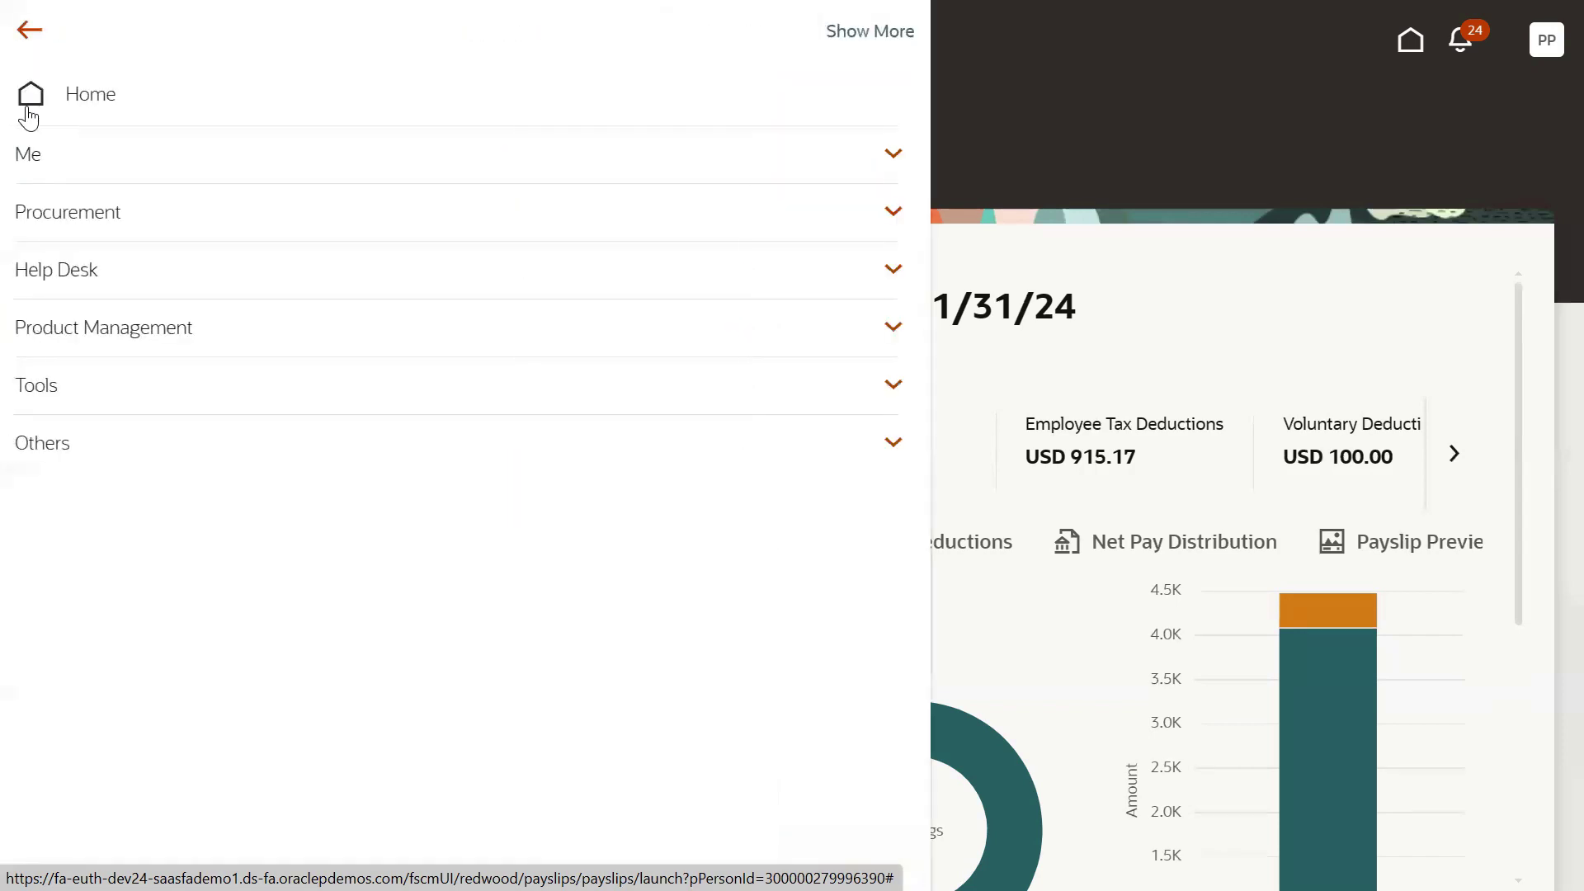
left_click(38, 157)
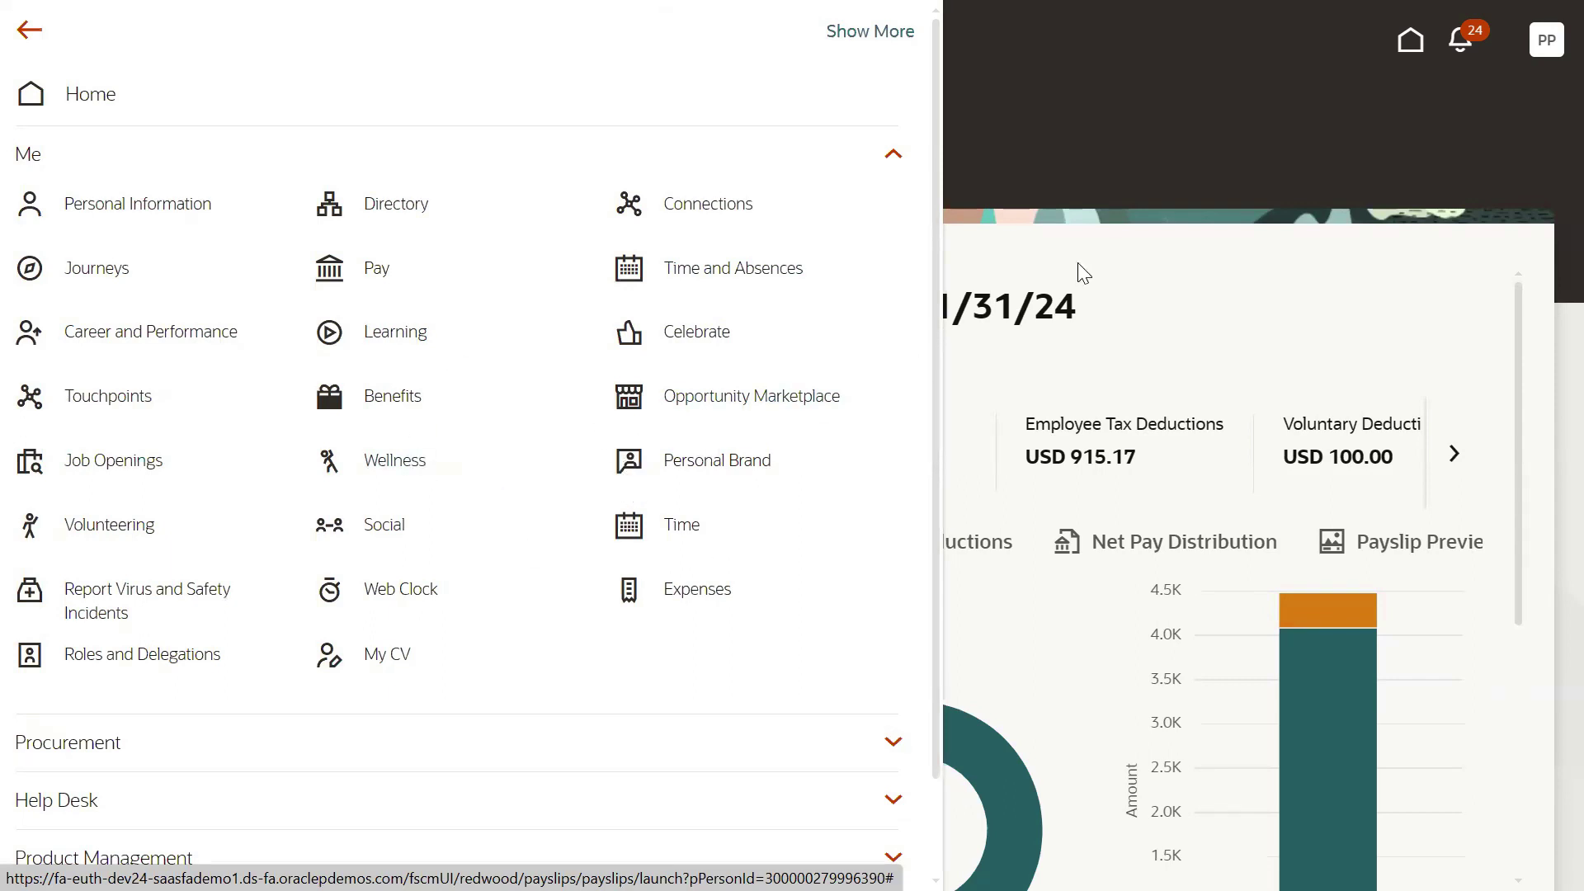
left_click(1139, 166)
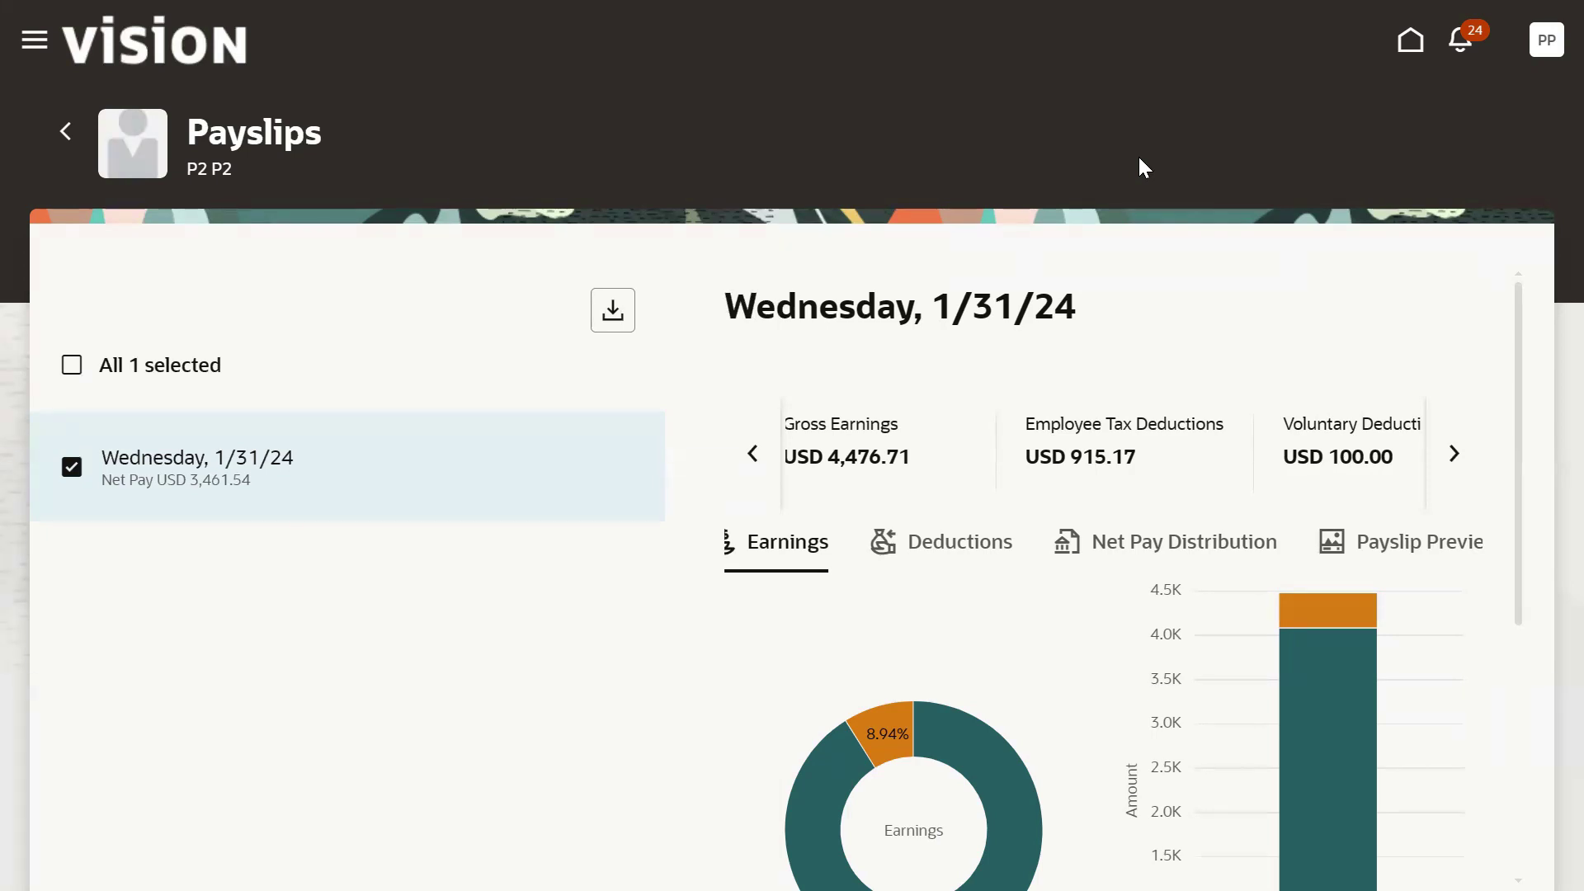
- Sign out of the application and confirm the logout
left_click(1537, 48)
left_click(1478, 98)
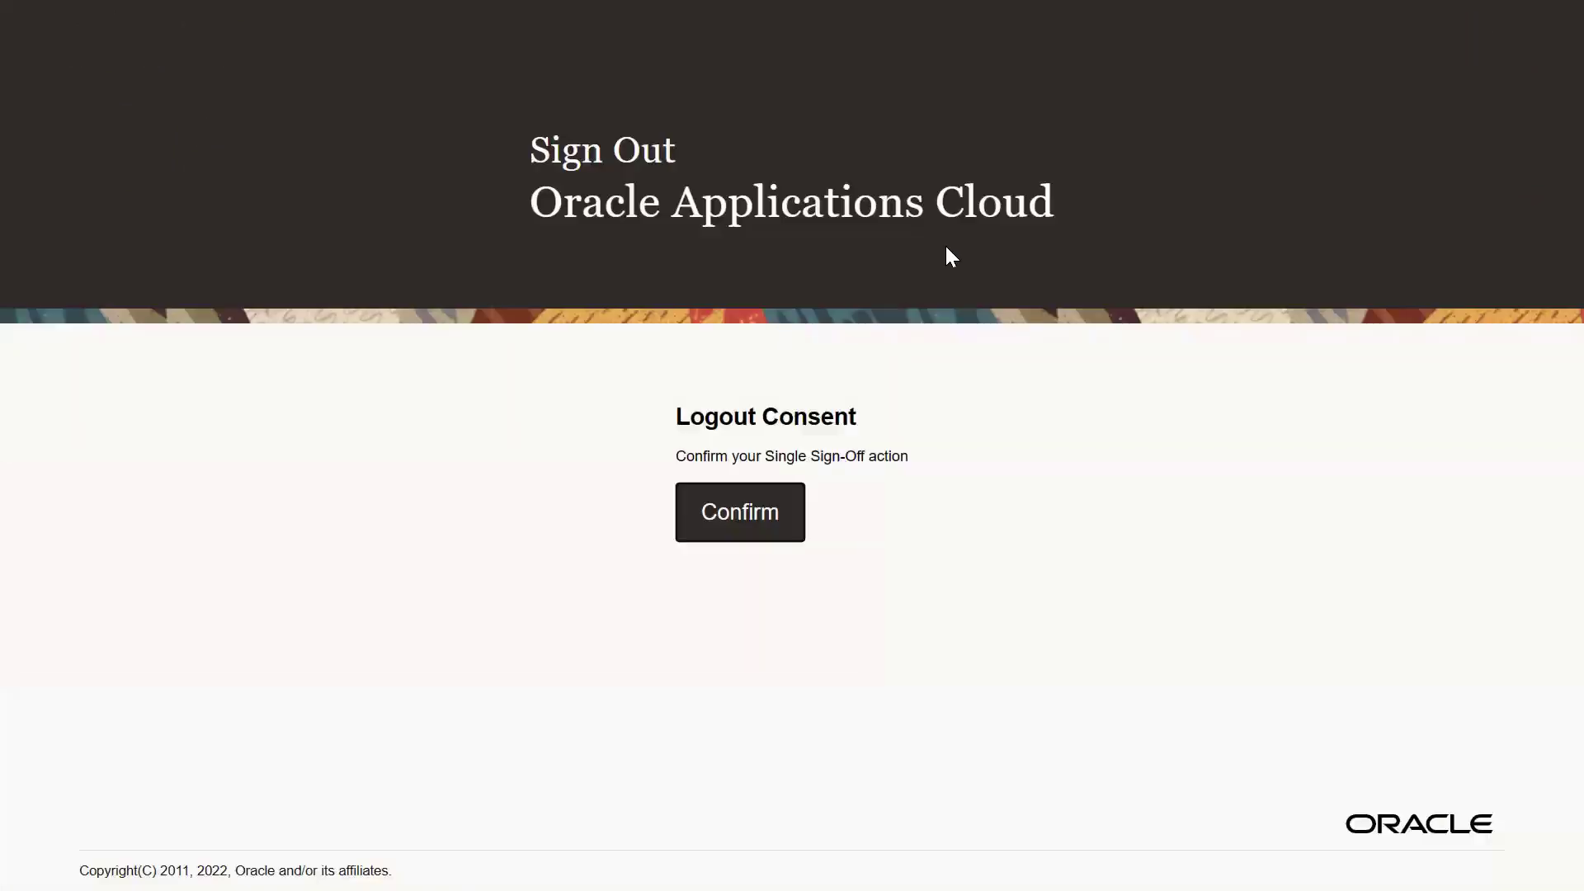
left_click(738, 506)
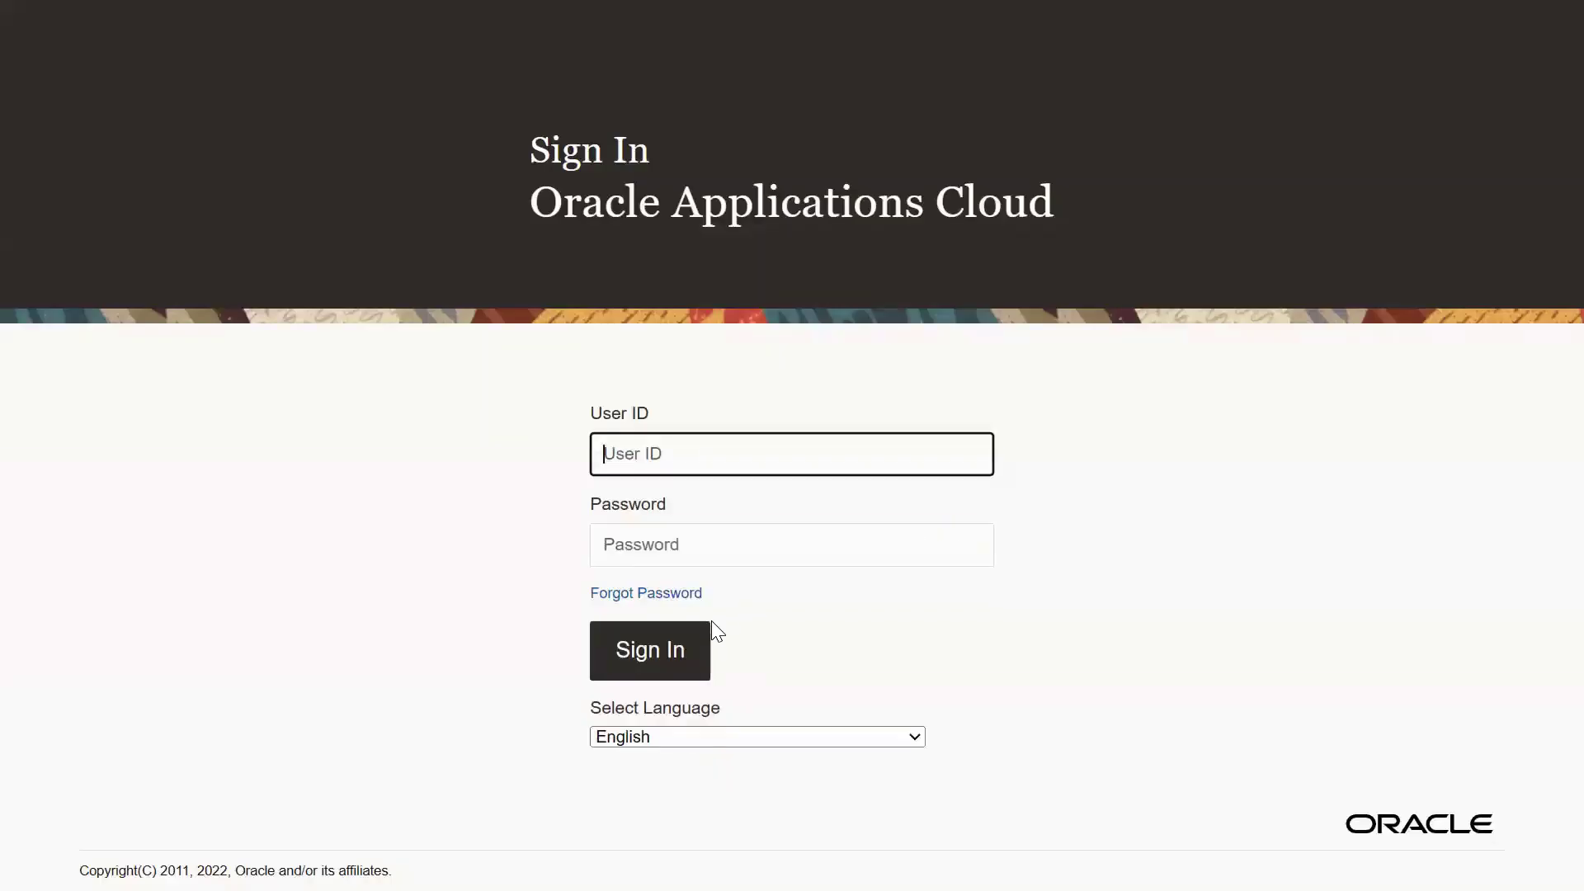
- Try to sign in with the user ID and password of a saved account
left_click(686, 462)
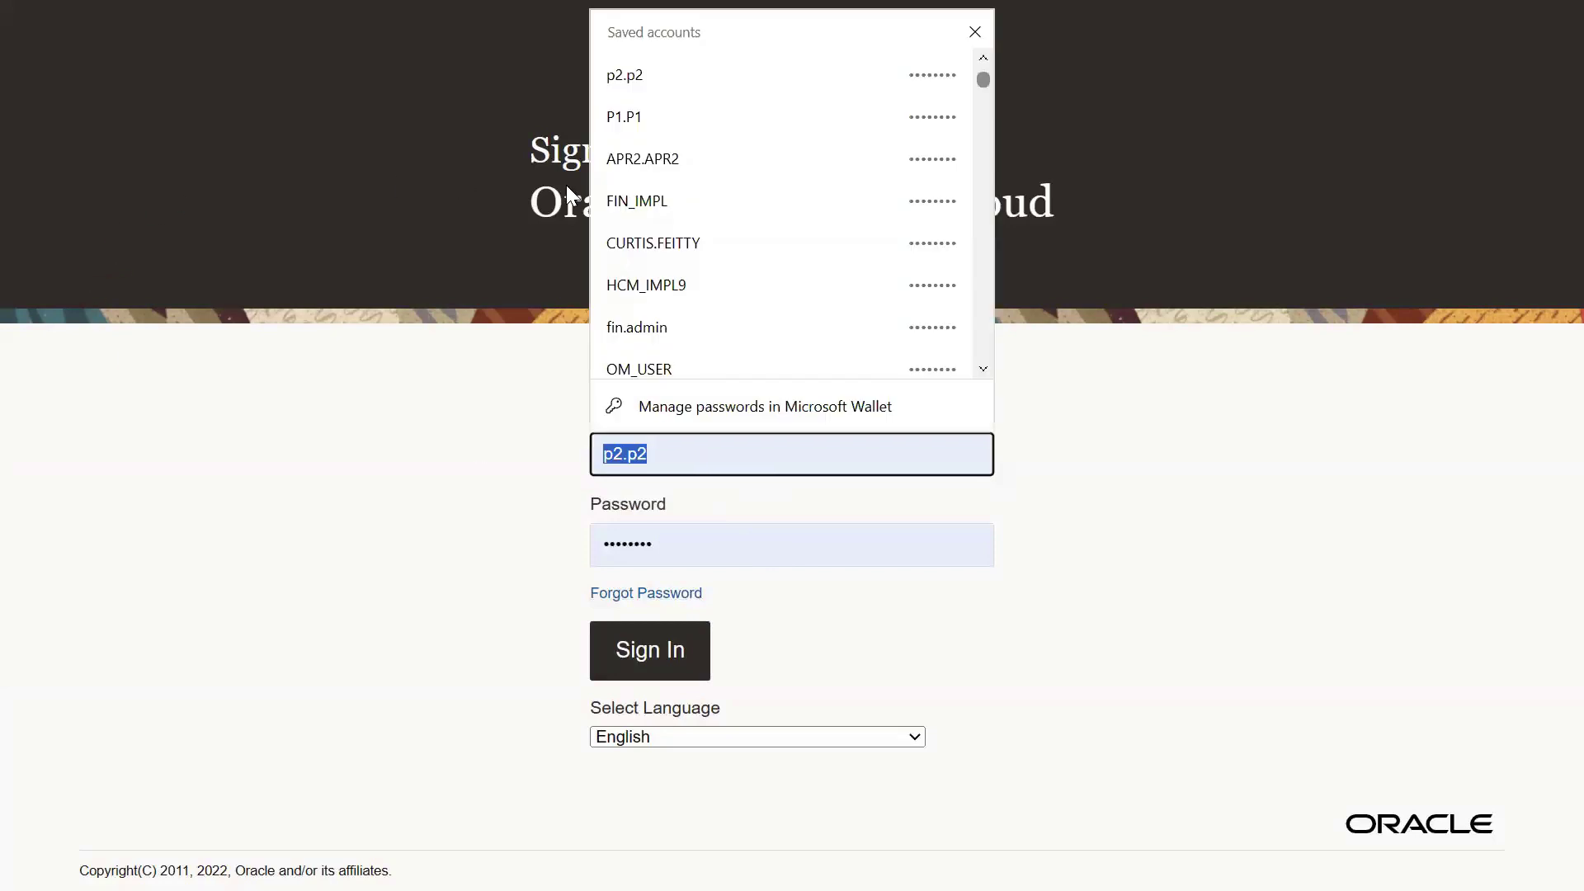
left_click(630, 240)
left_click(672, 649)
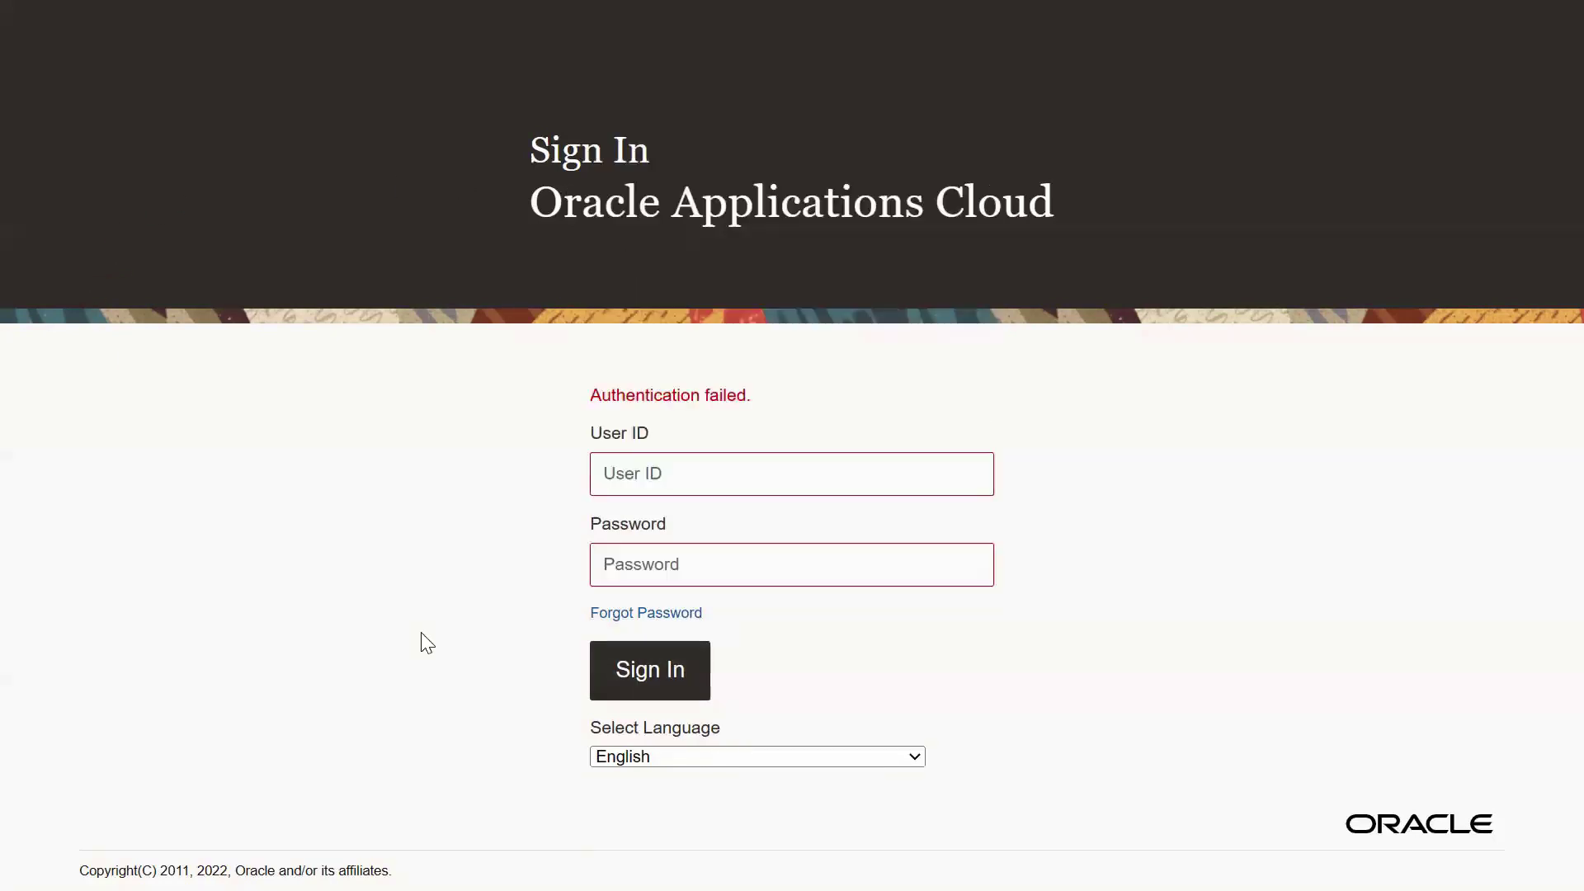
- Sign in with the user ID and password of a different saved account
left_click(684, 473)
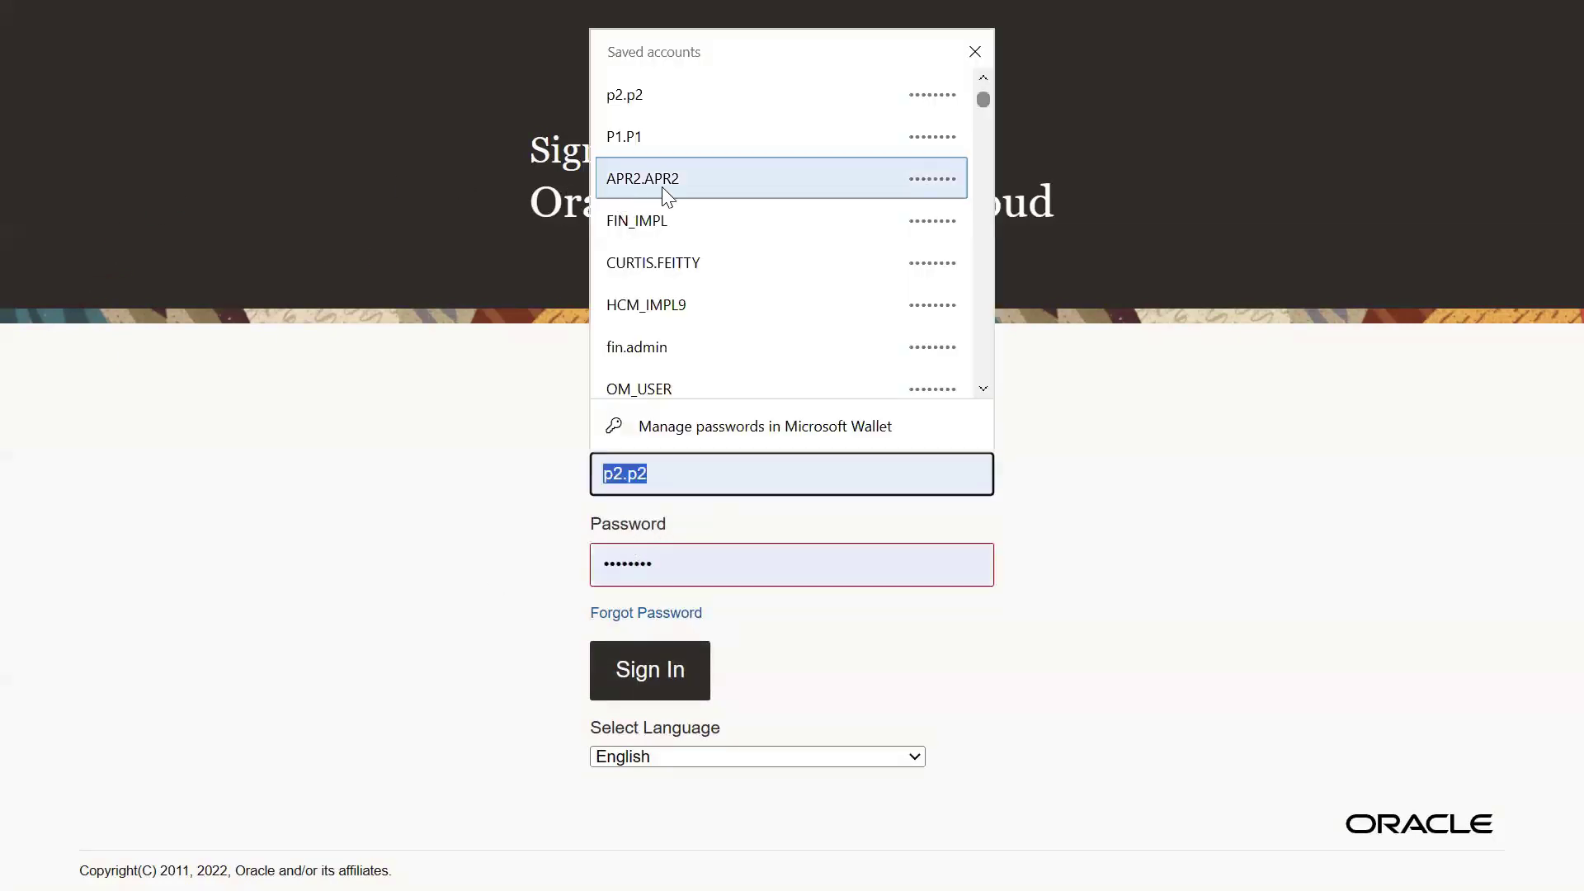
left_click(635, 174)
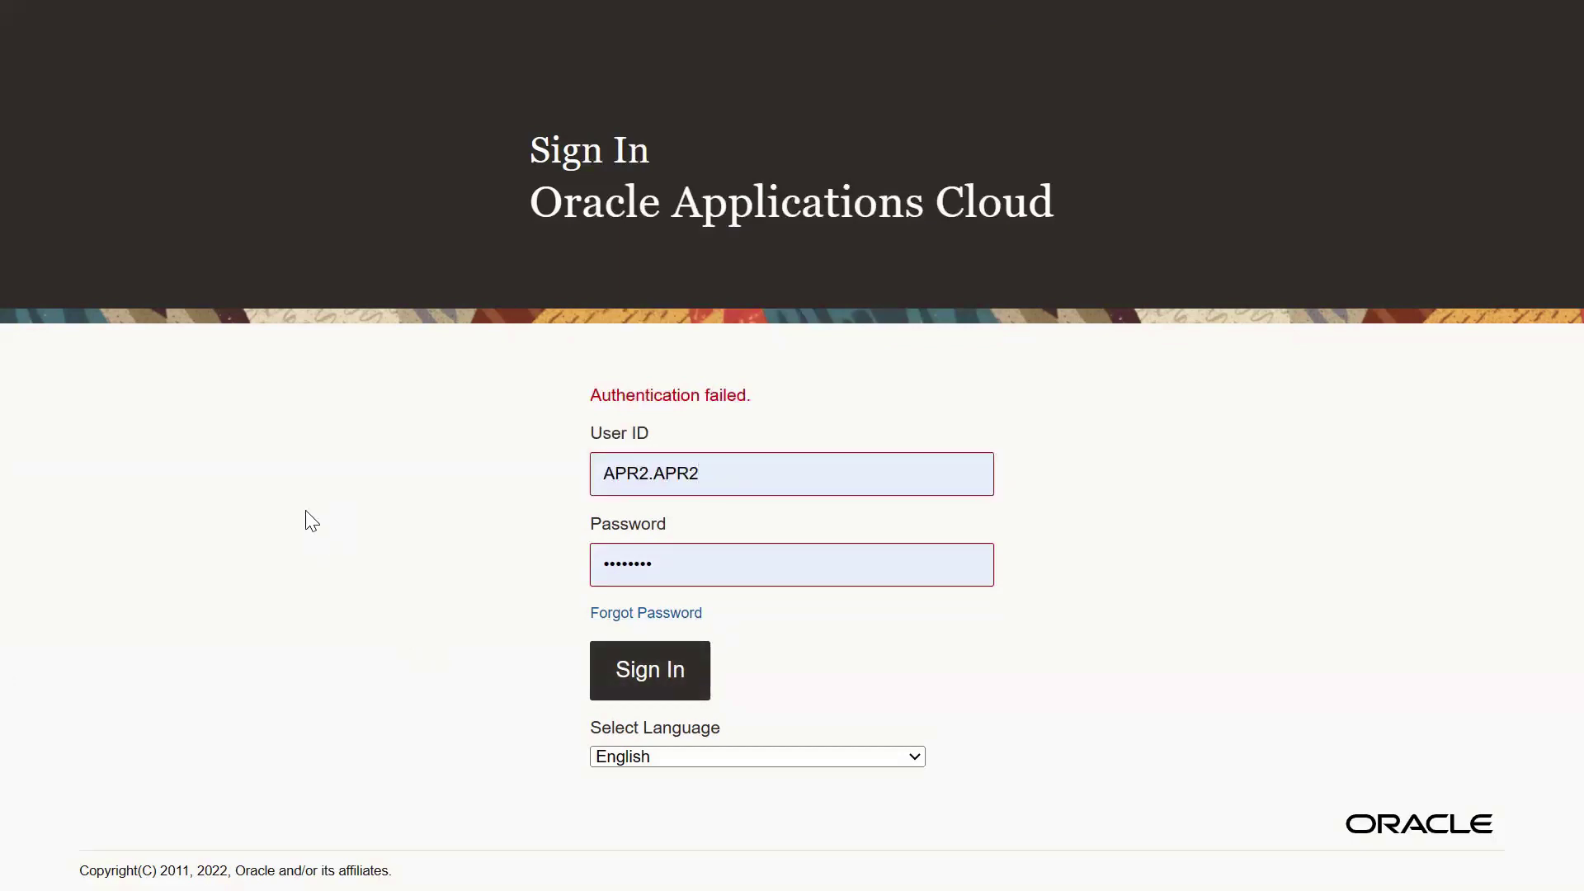
key("Return")
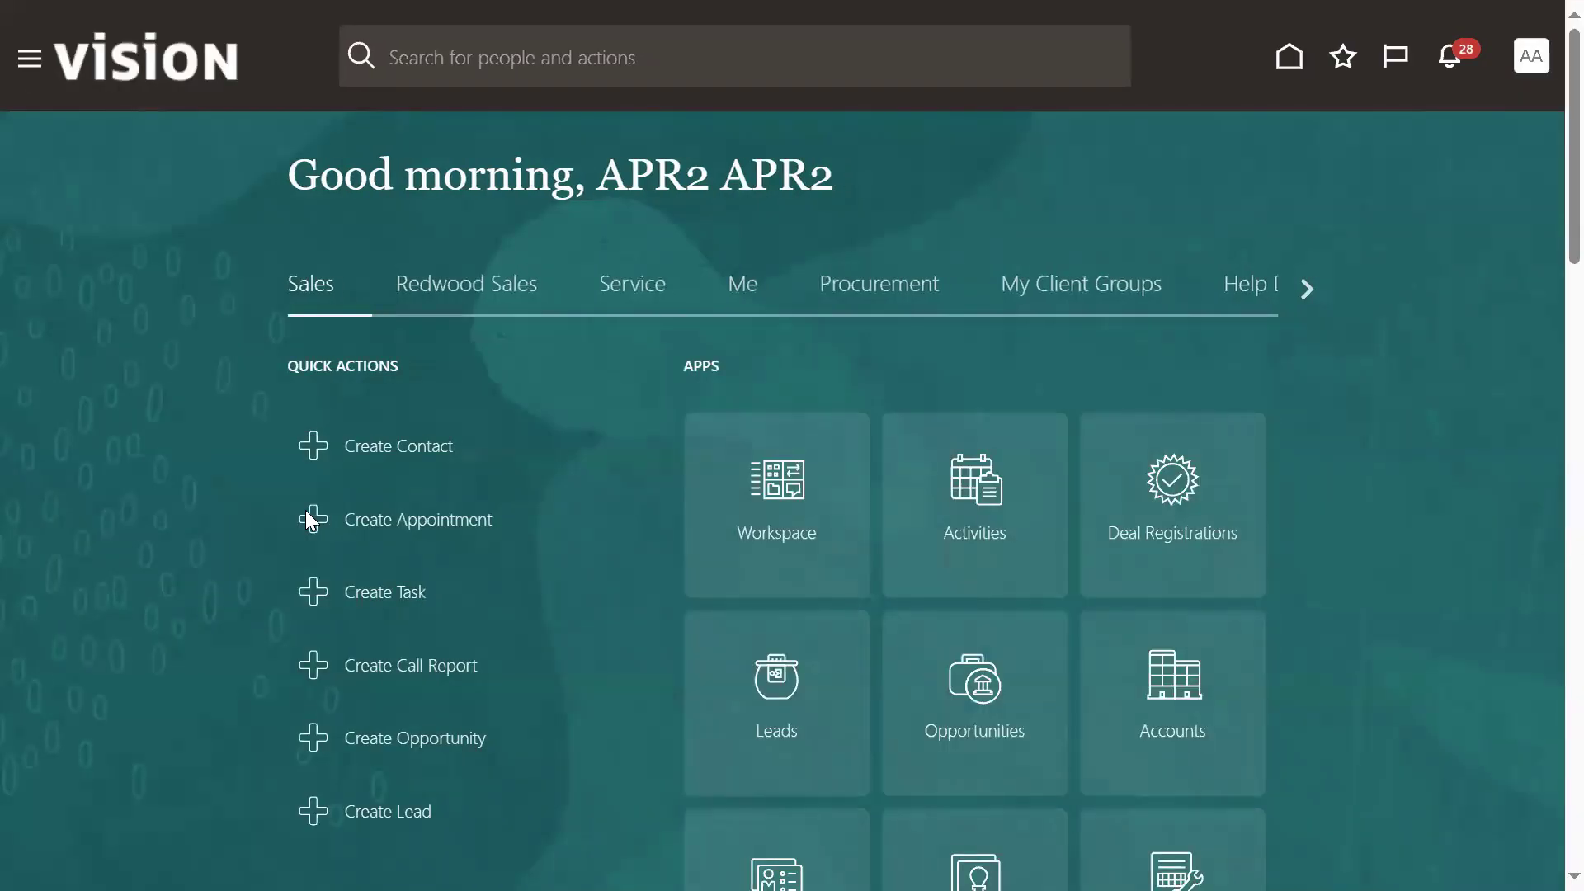
- Go to Person Management under My Client Groups
left_click(30, 62)
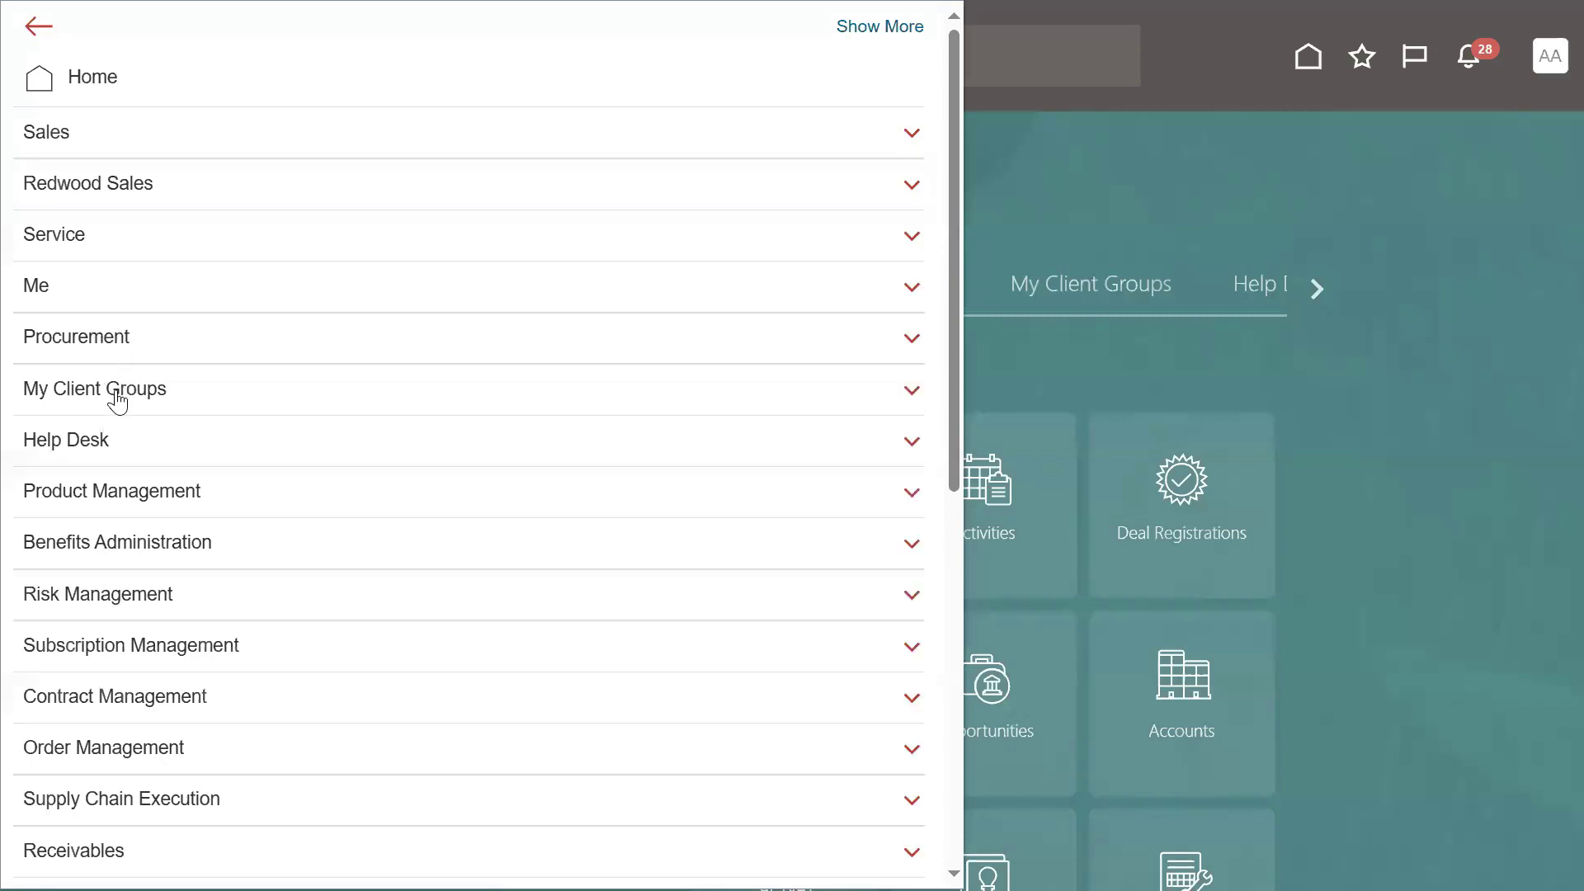
left_click(116, 400)
scroll(204, 380, "down", 3)
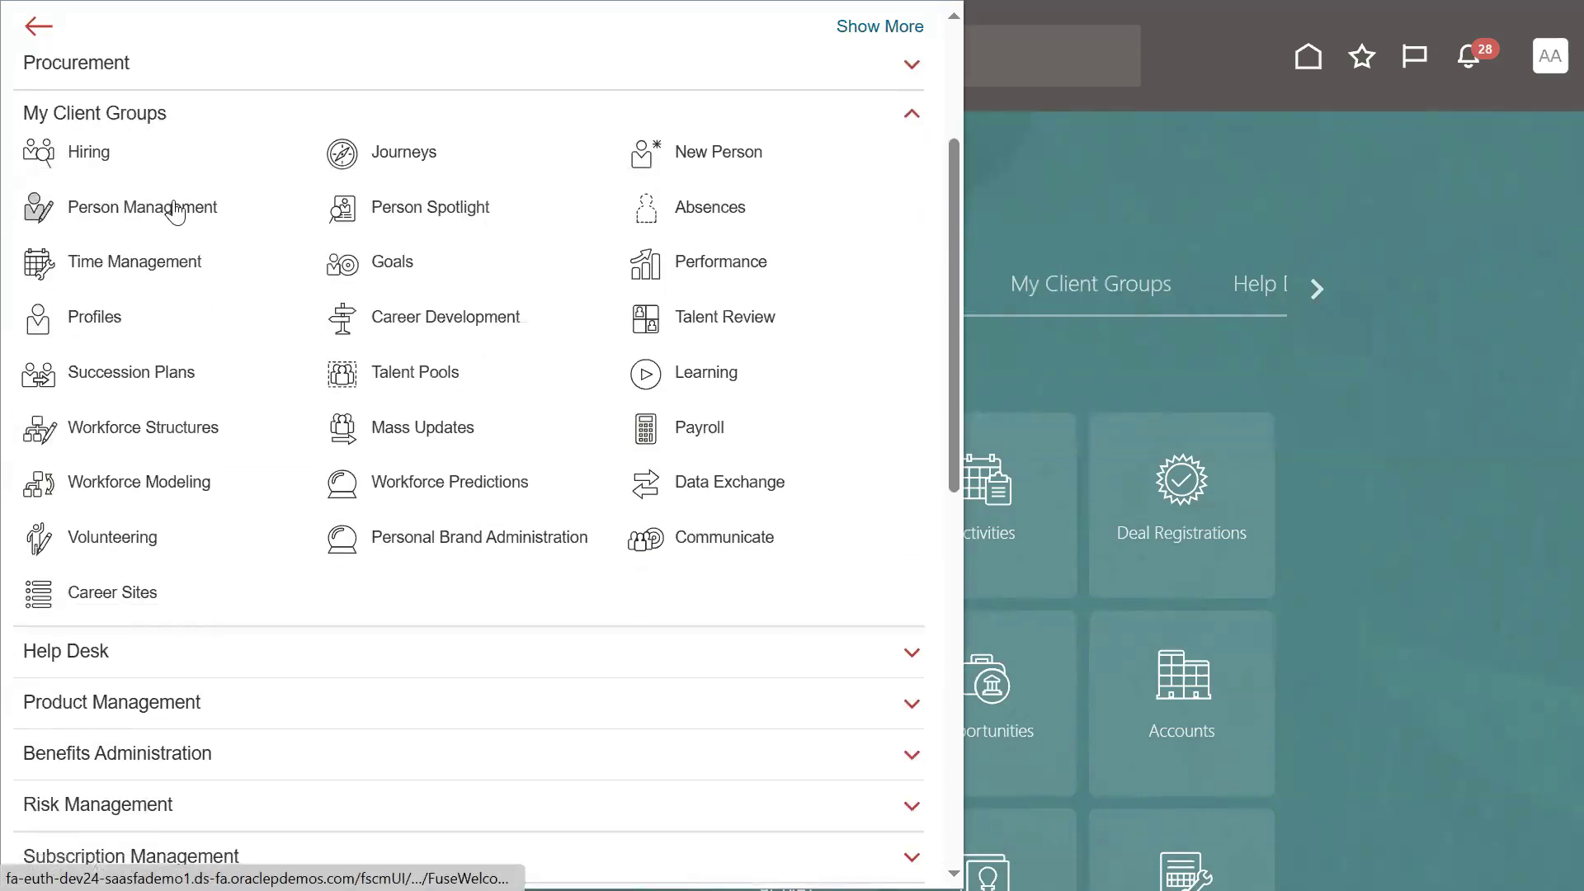
left_click(251, 345)
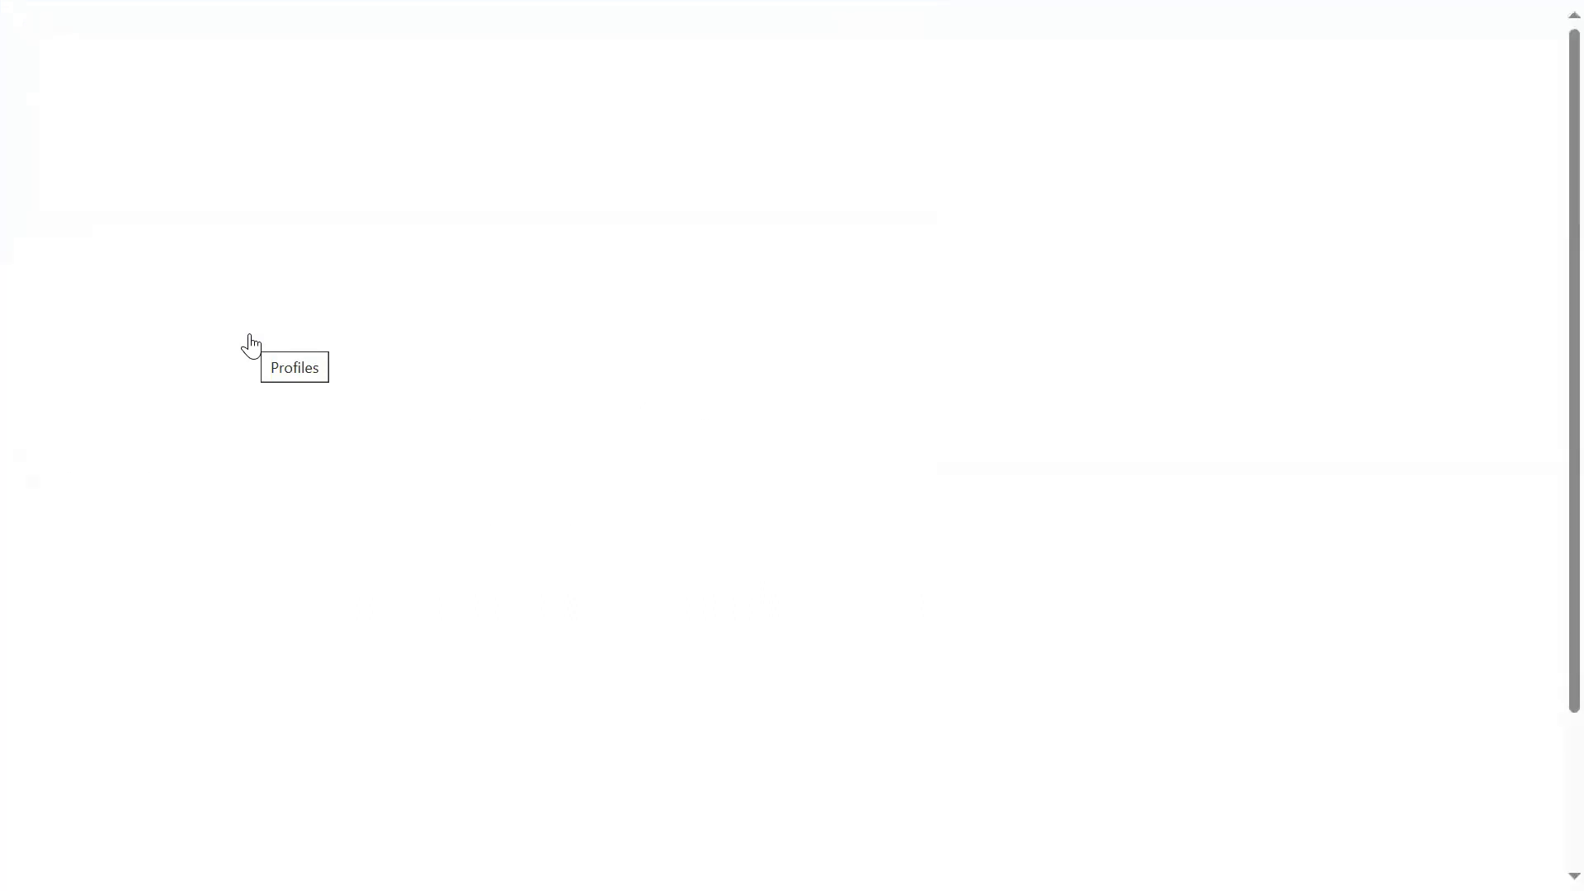
- Search for the employee by name in Person Management and open the matching person's employment record
left_click(354, 368)
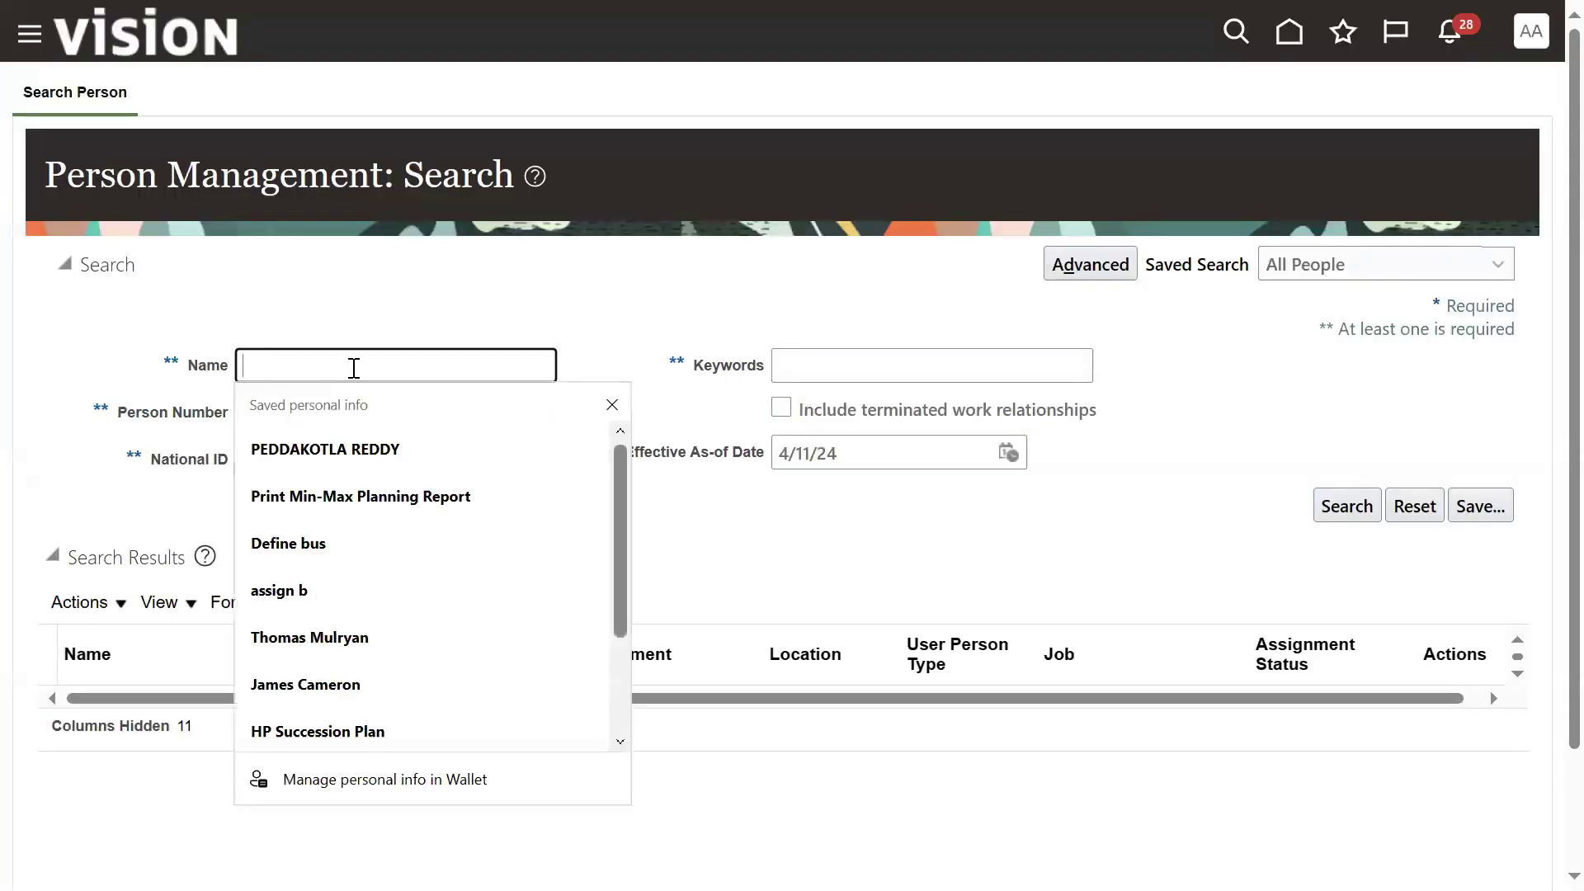
type("P2")
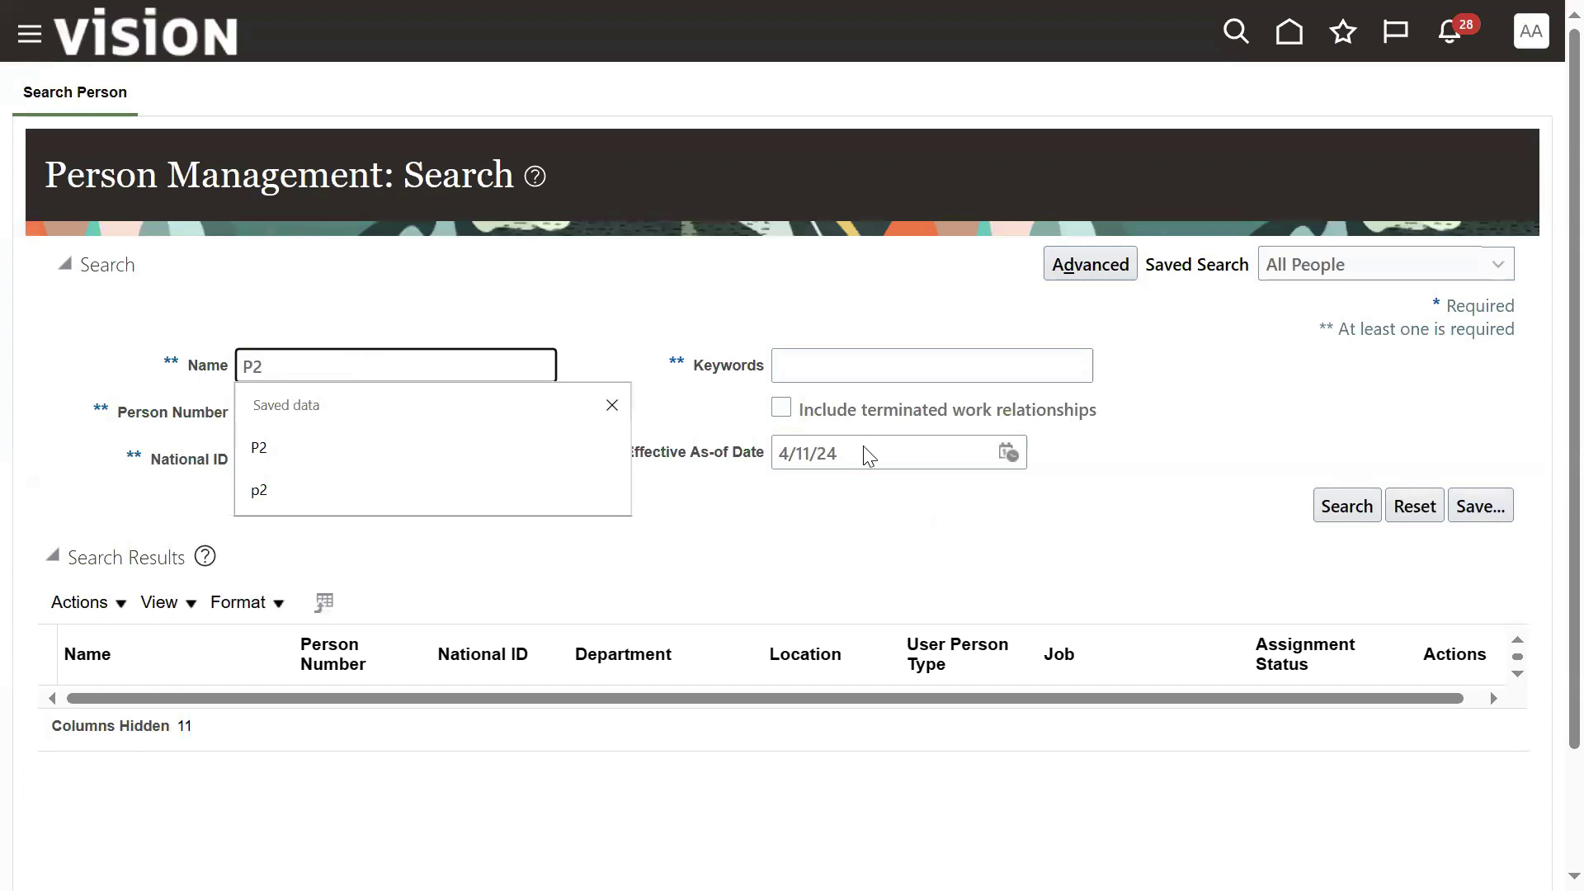
left_click(1347, 505)
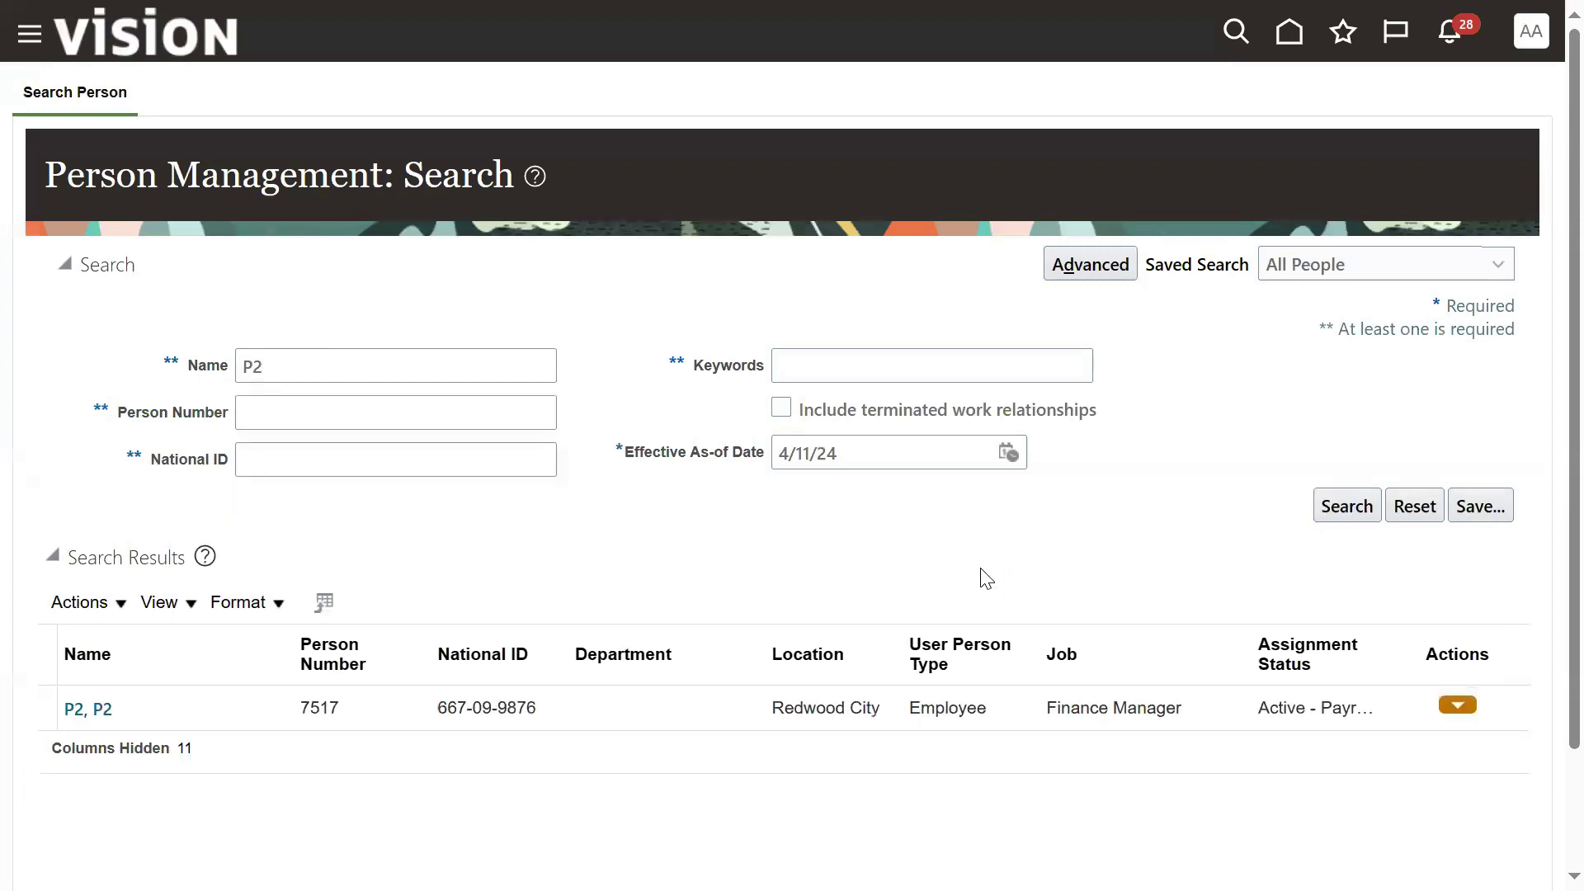
left_click(91, 710)
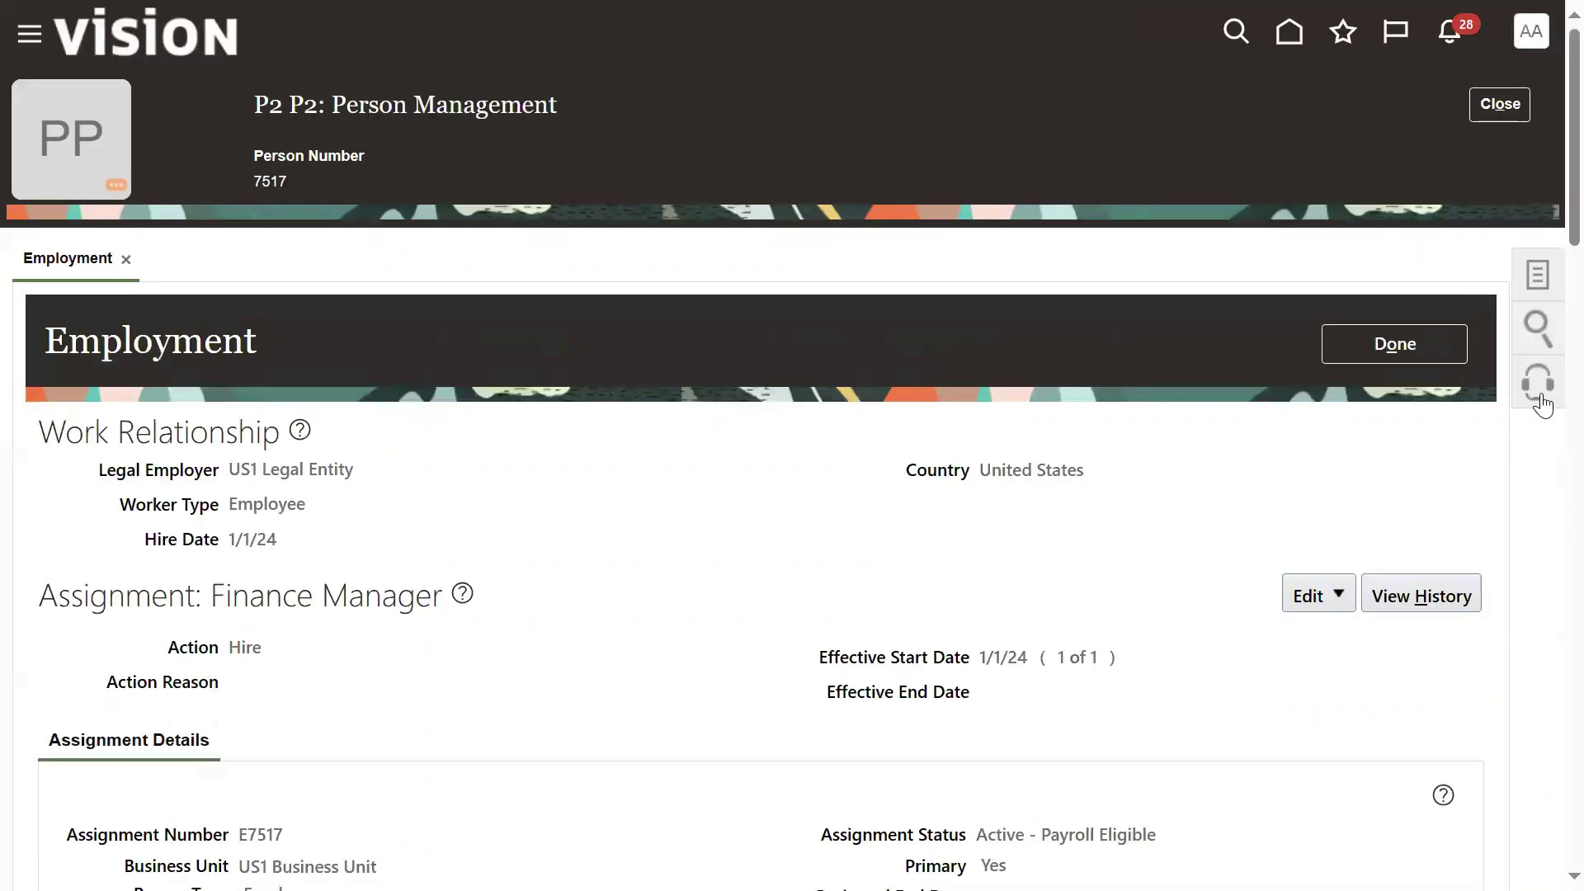
- Go to View Payslip for the employee, search without criteria, and open the payslip with payment date 1/31/24
left_click(1544, 284)
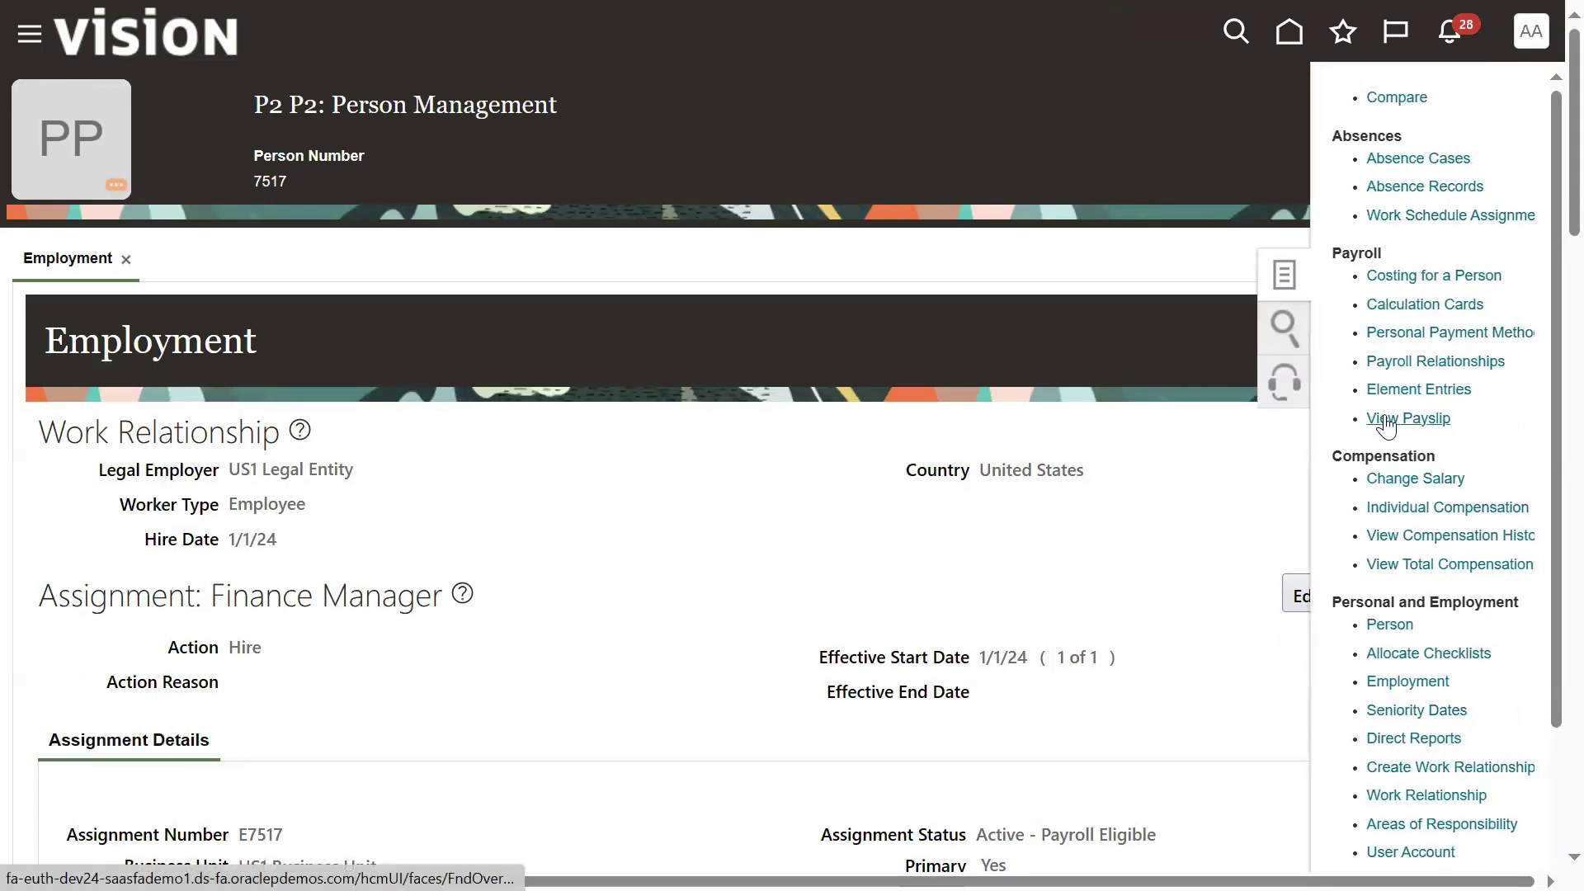
left_click(1387, 421)
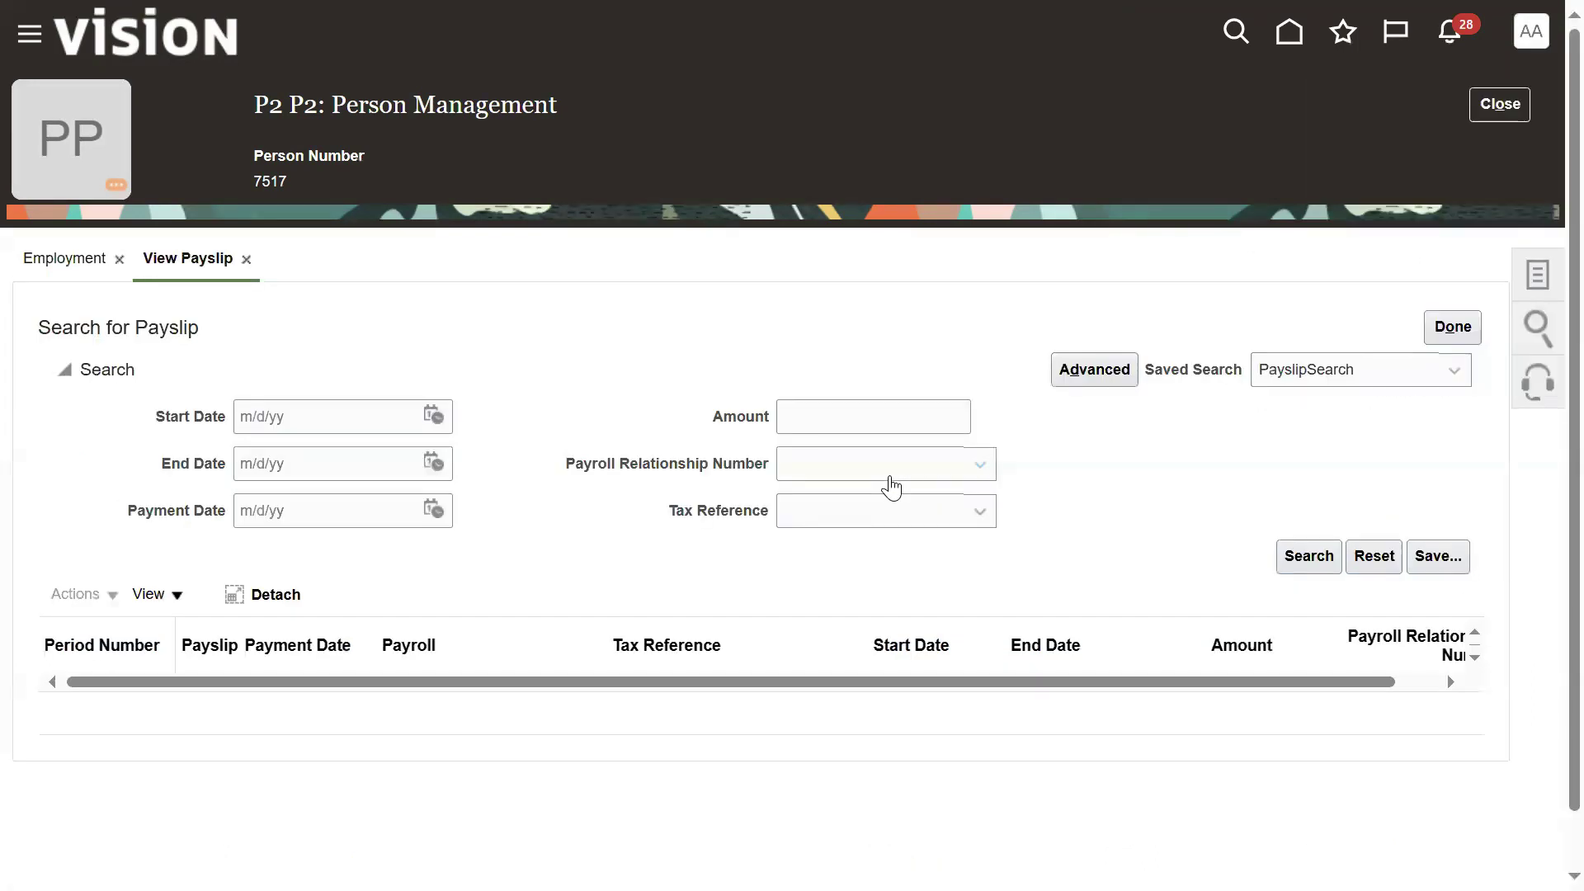
left_click(1283, 555)
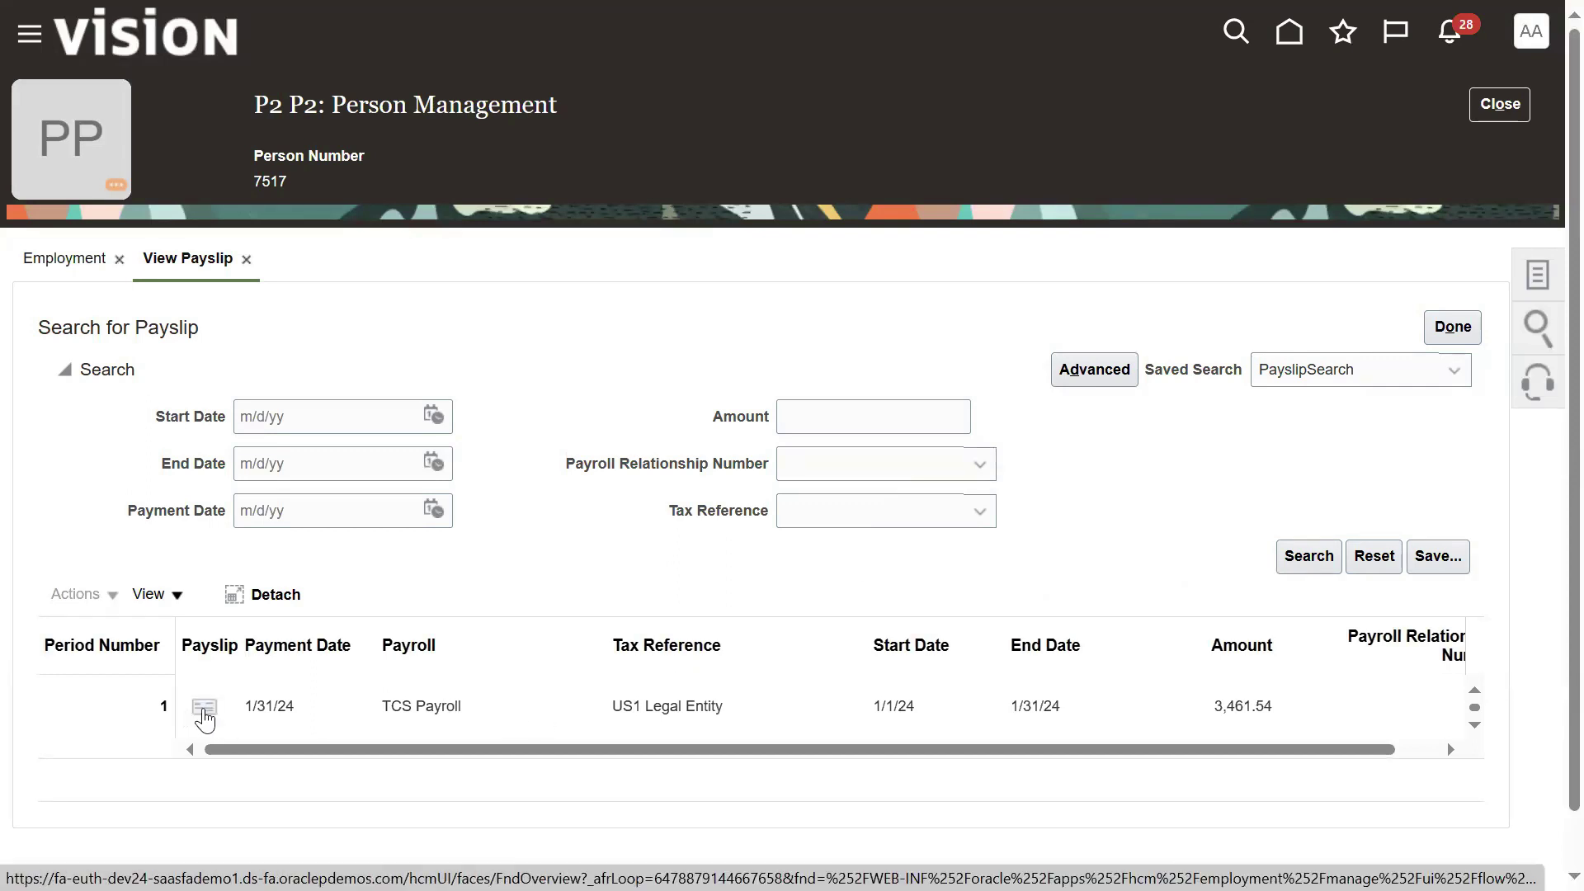
left_click(204, 711)
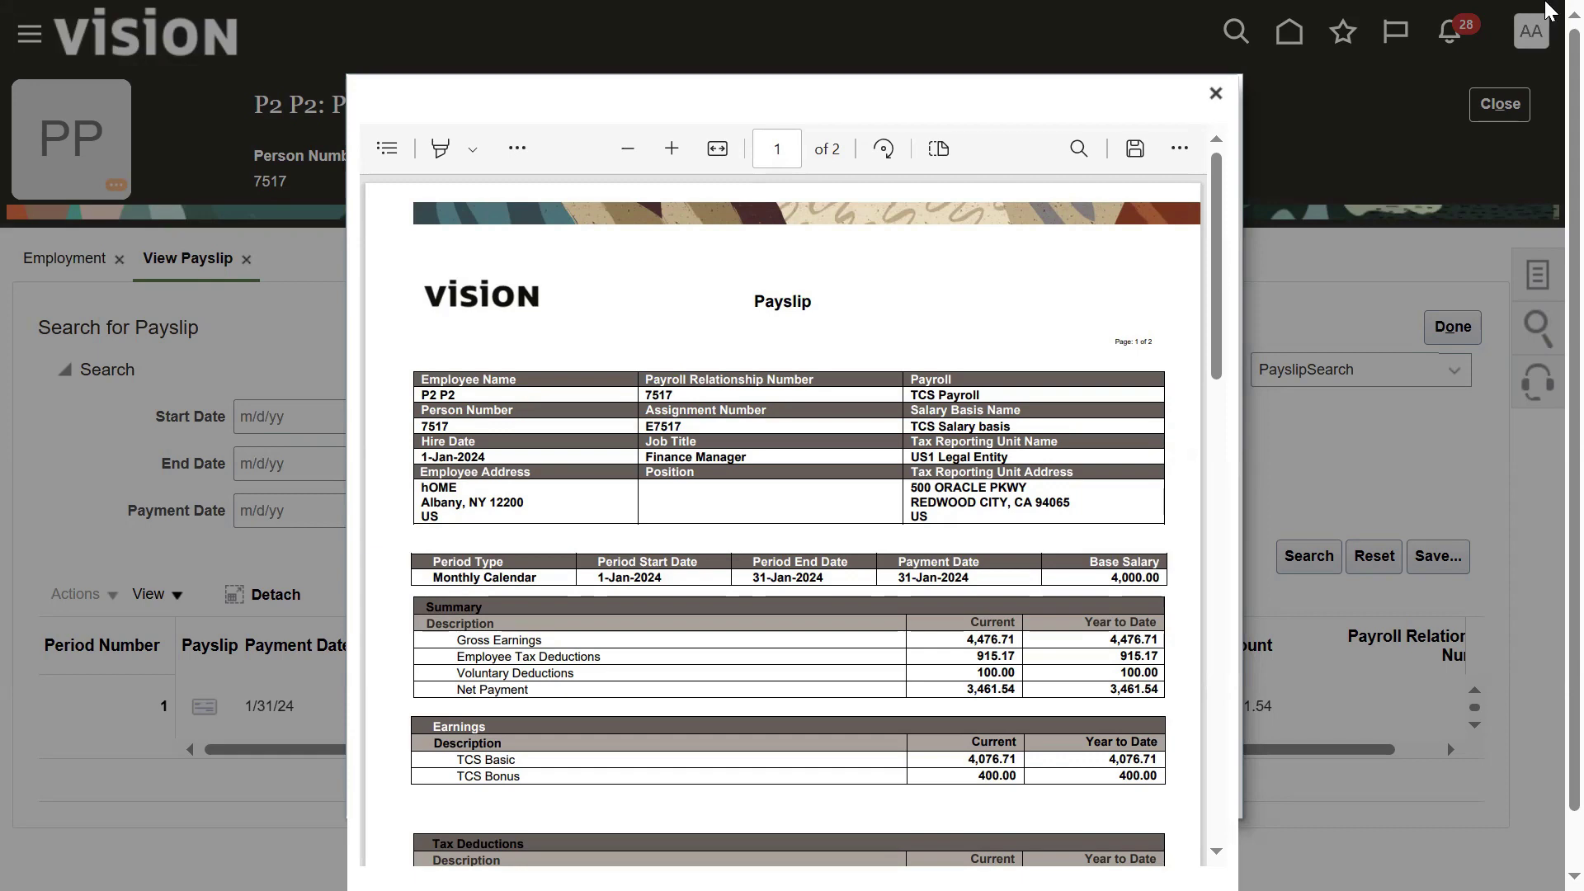
- Examine the payslip document's summary, earnings, tax deductions, other deductions and net pay distribution
key("F11")
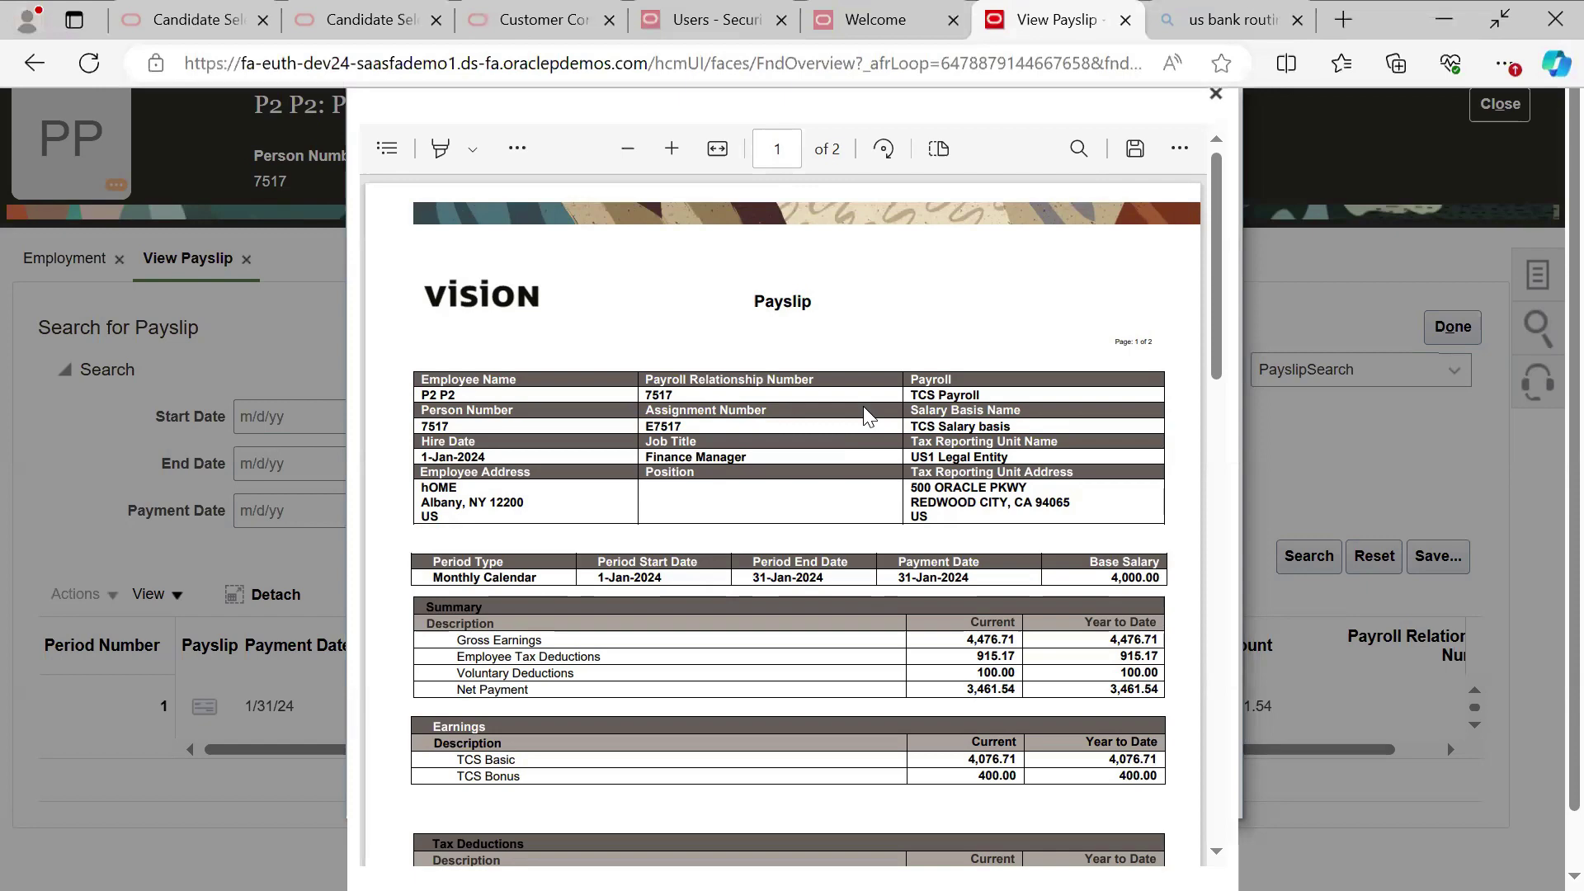
key("F11")
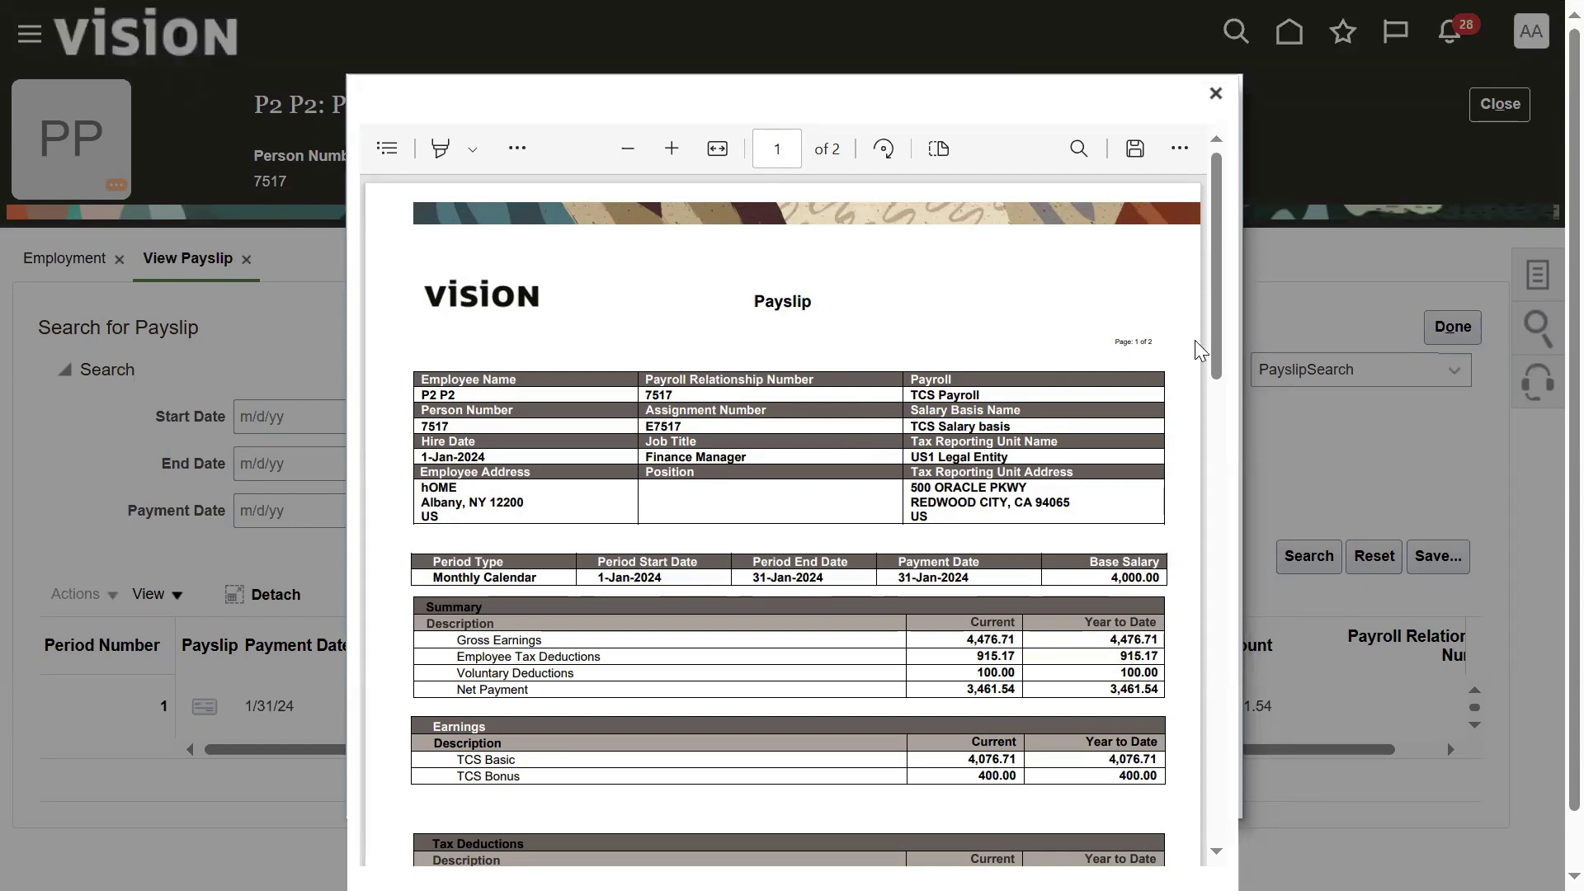
scroll(1224, 479, "down", 2)
scroll(1220, 474, "down", 2)
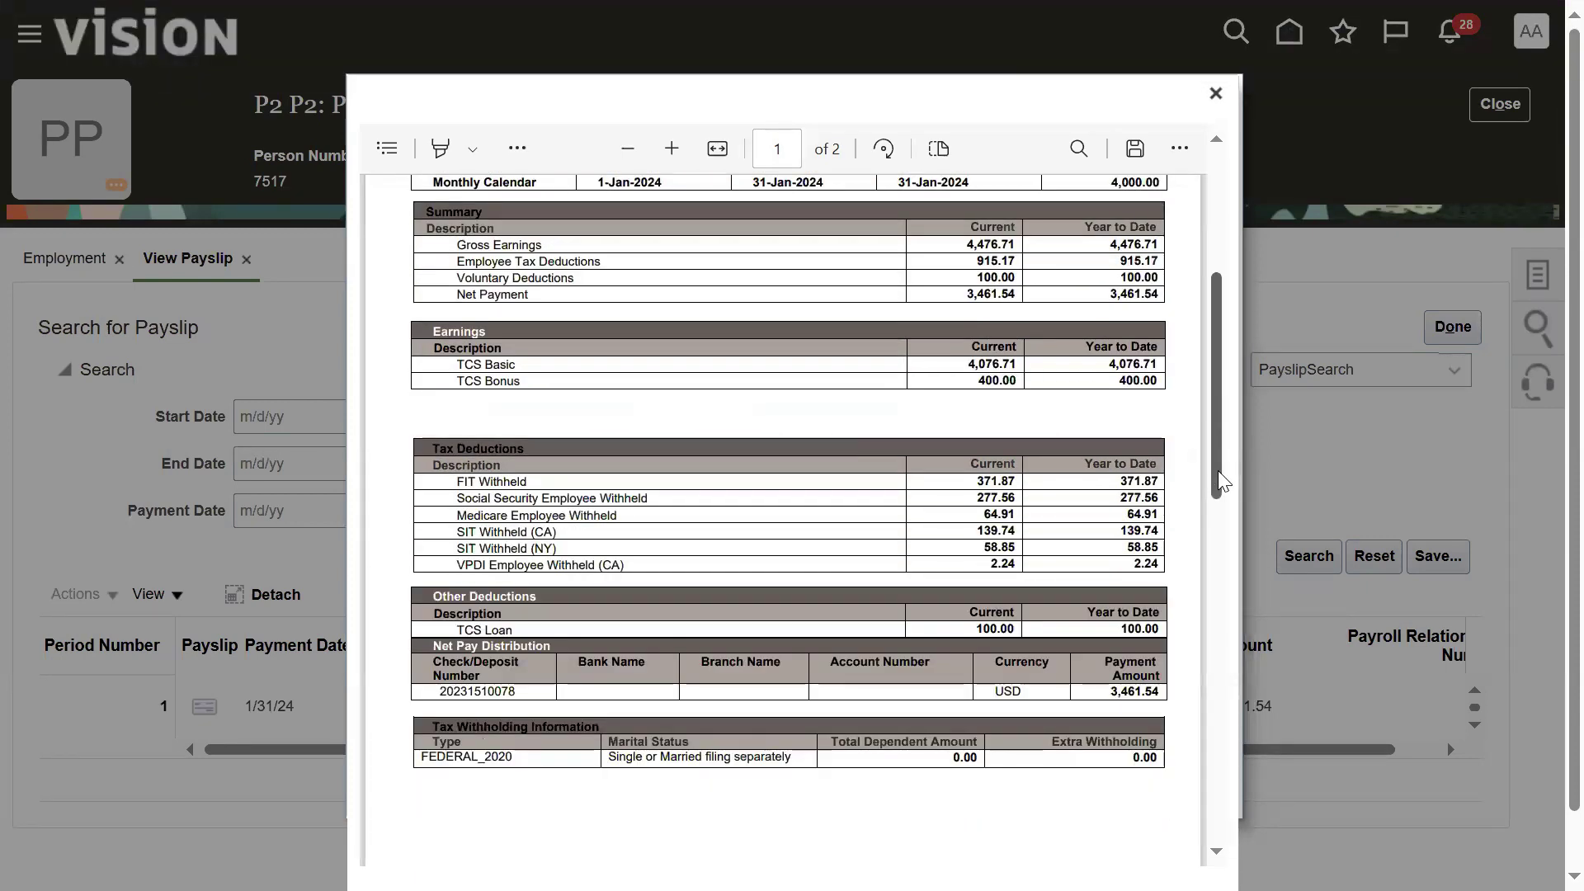